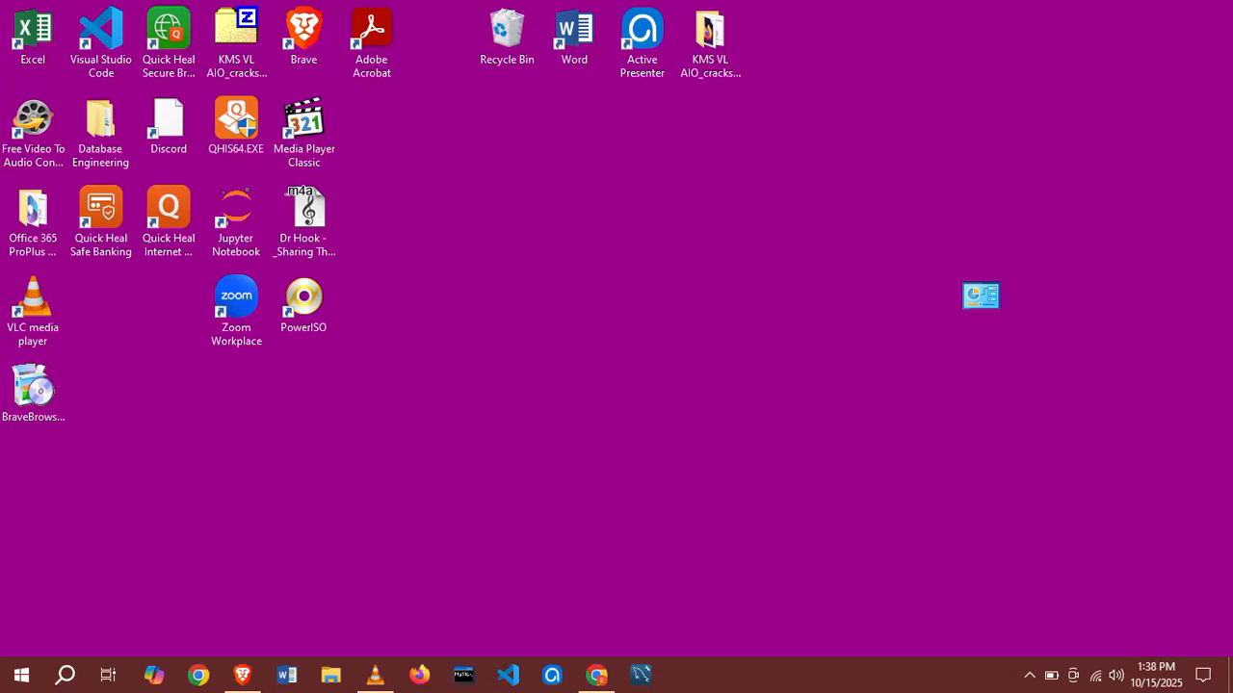
# Step: Switch to Desktop 1 and preview its open Word, File Explorer and Firefox windows
pyautogui.press('super+Tab')
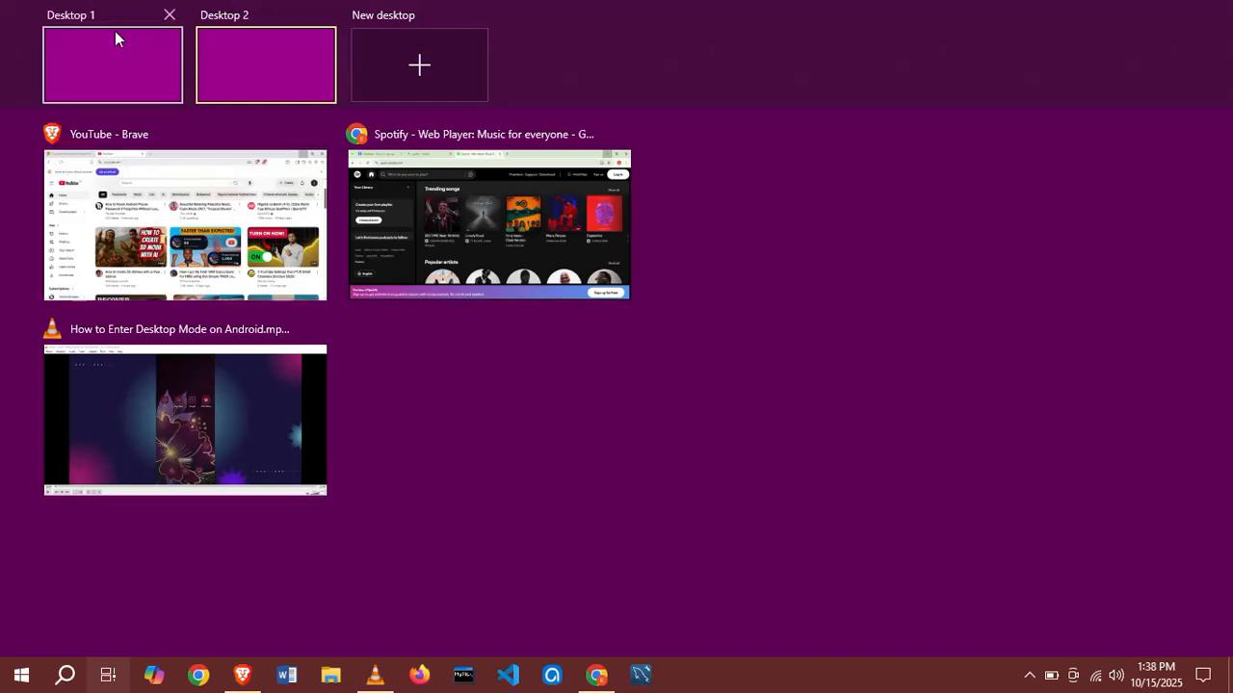
pyautogui.click(115, 32)
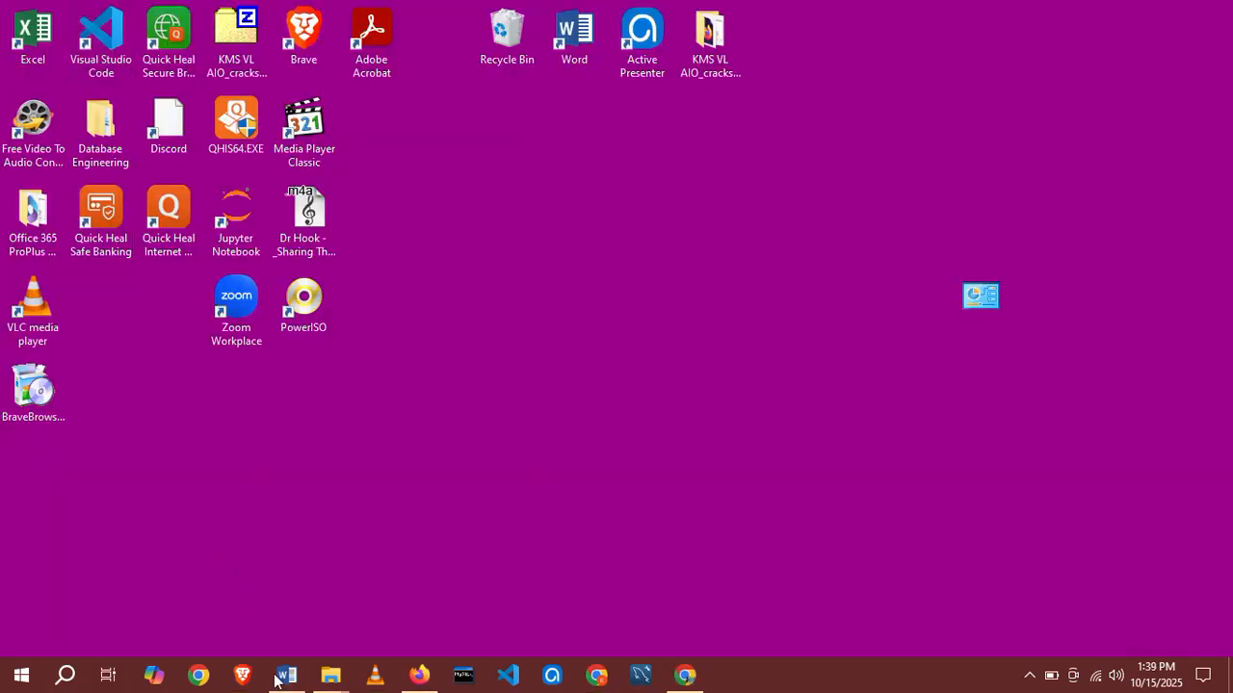
pyautogui.moveTo(277, 679)
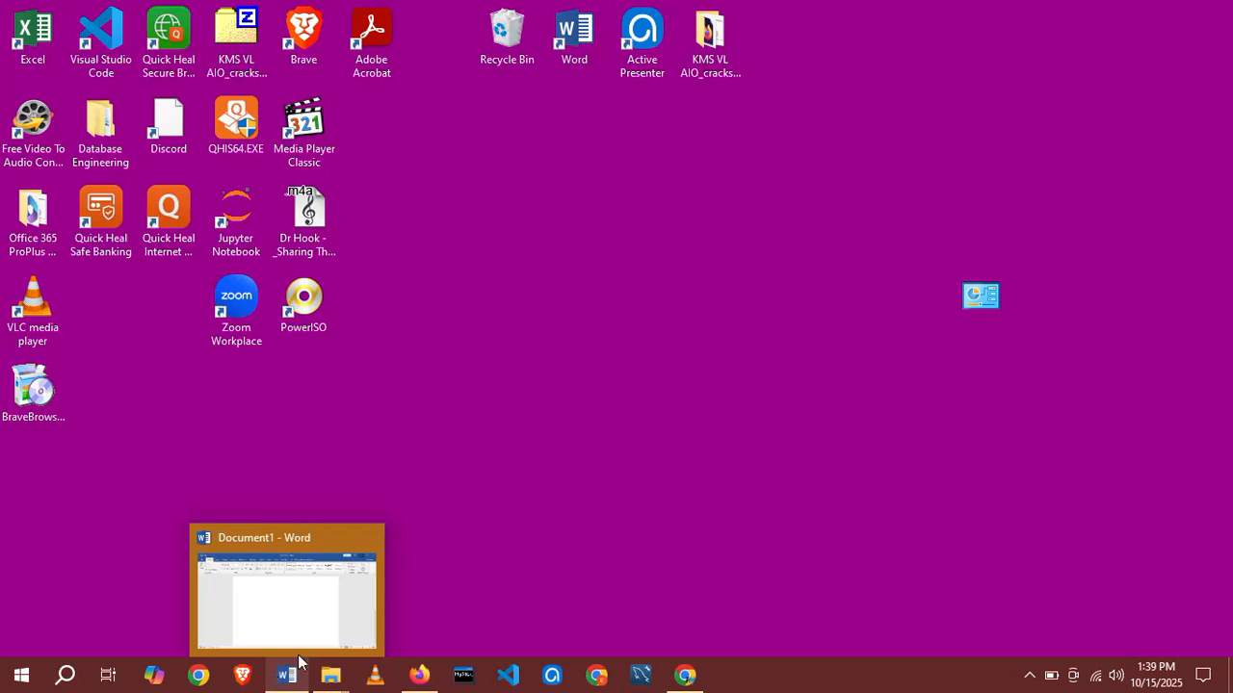
pyautogui.moveTo(328, 676)
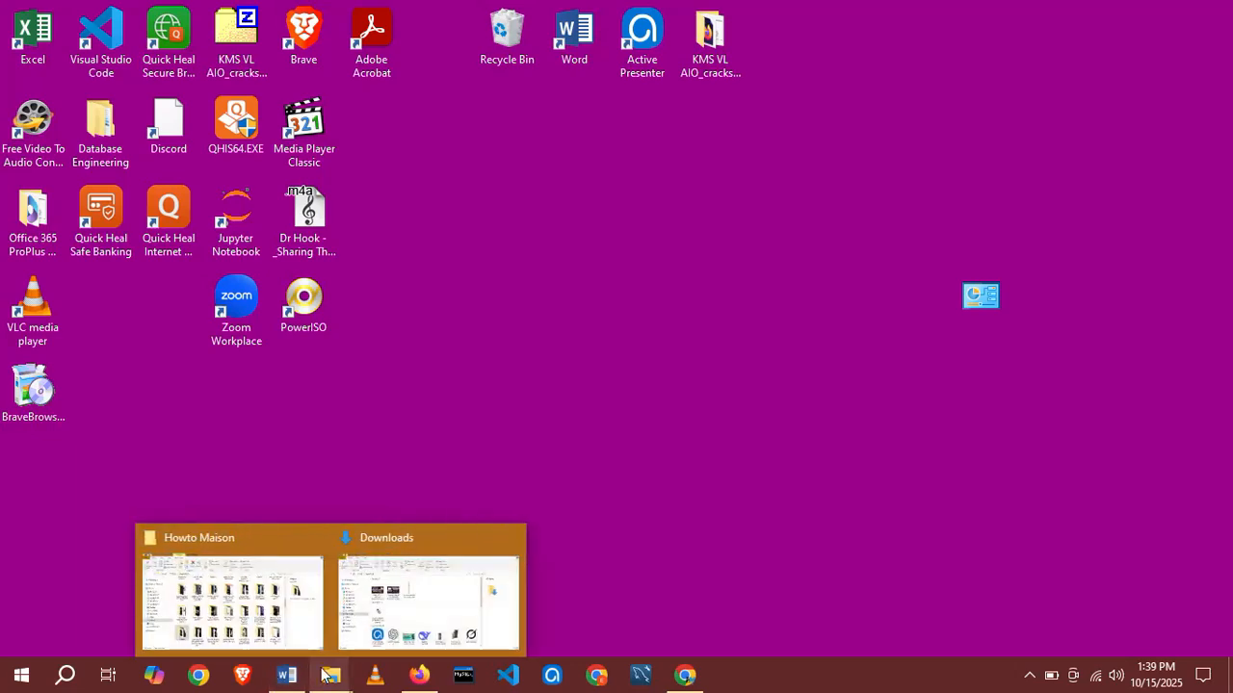
pyautogui.moveTo(419, 680)
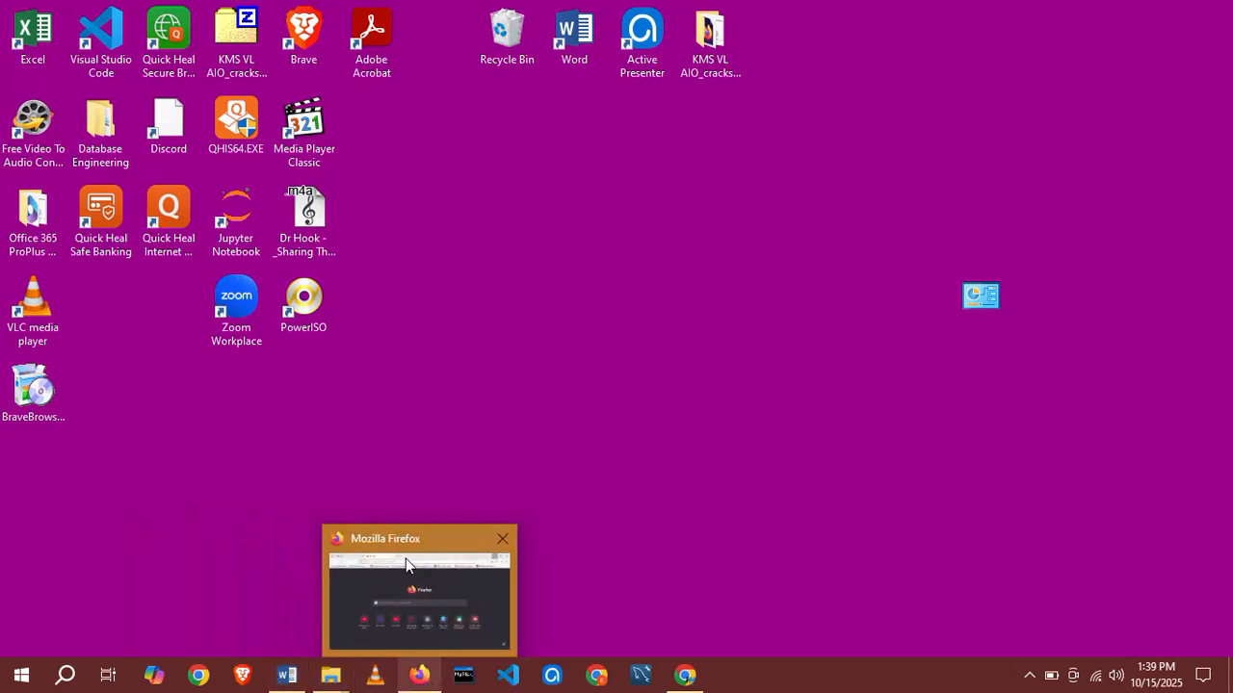
pyautogui.click(444, 647)
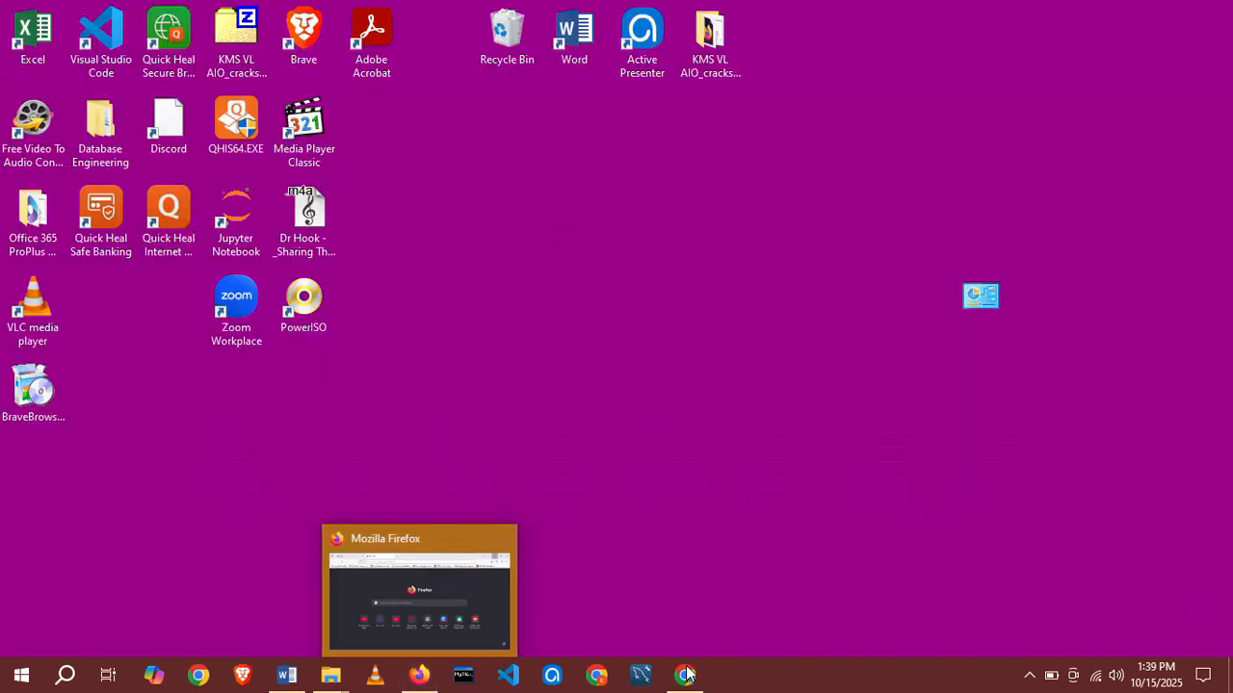
# Step: Bring up the Chrome window with the Canva projects, minimize it and restore it
pyautogui.moveTo(686, 675)
pyautogui.click(669, 592)
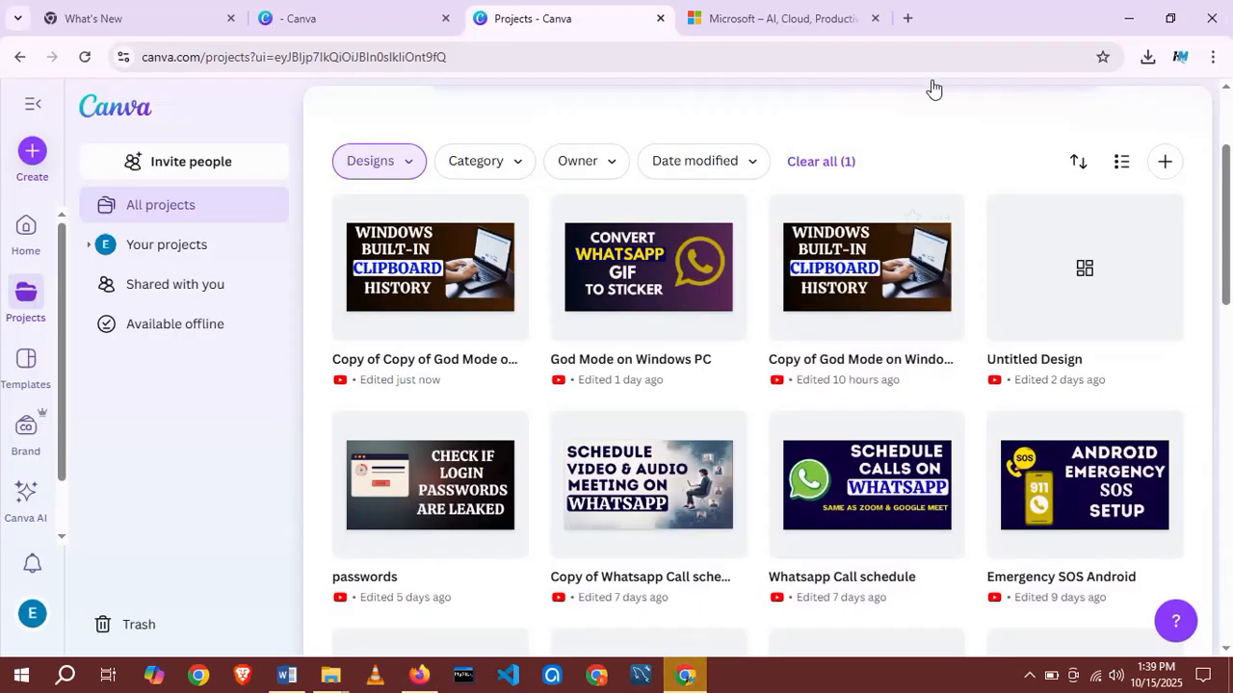
pyautogui.click(1128, 19)
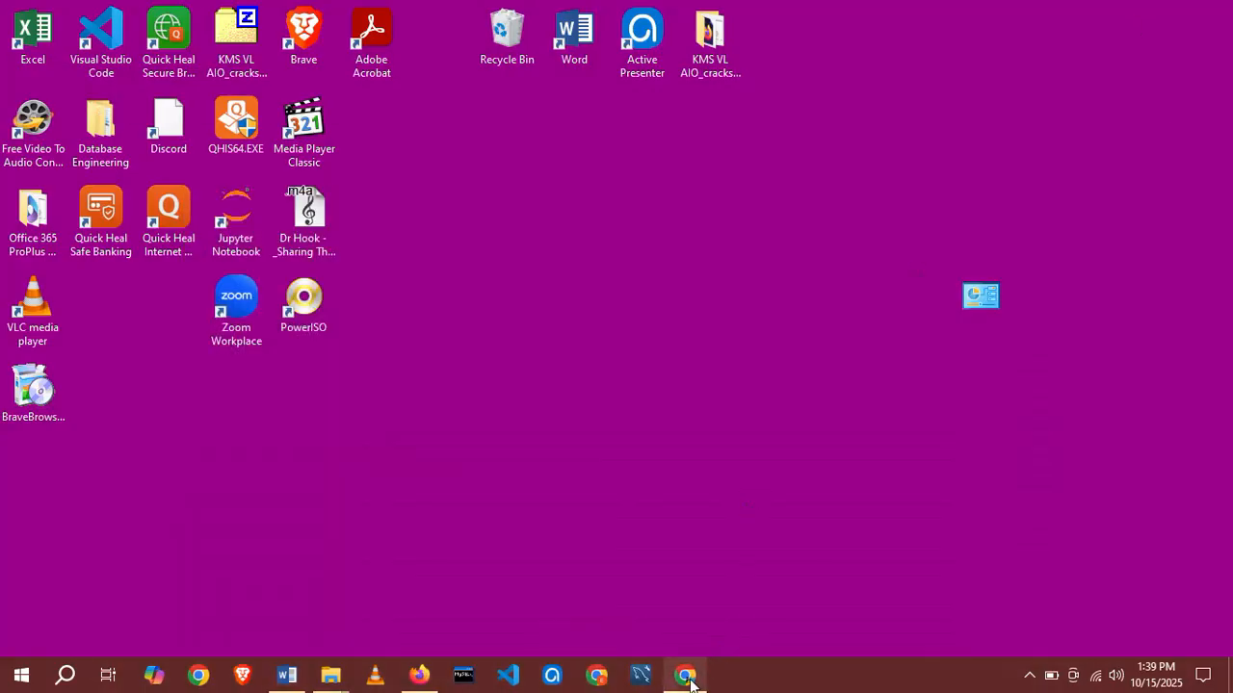
pyautogui.click(688, 677)
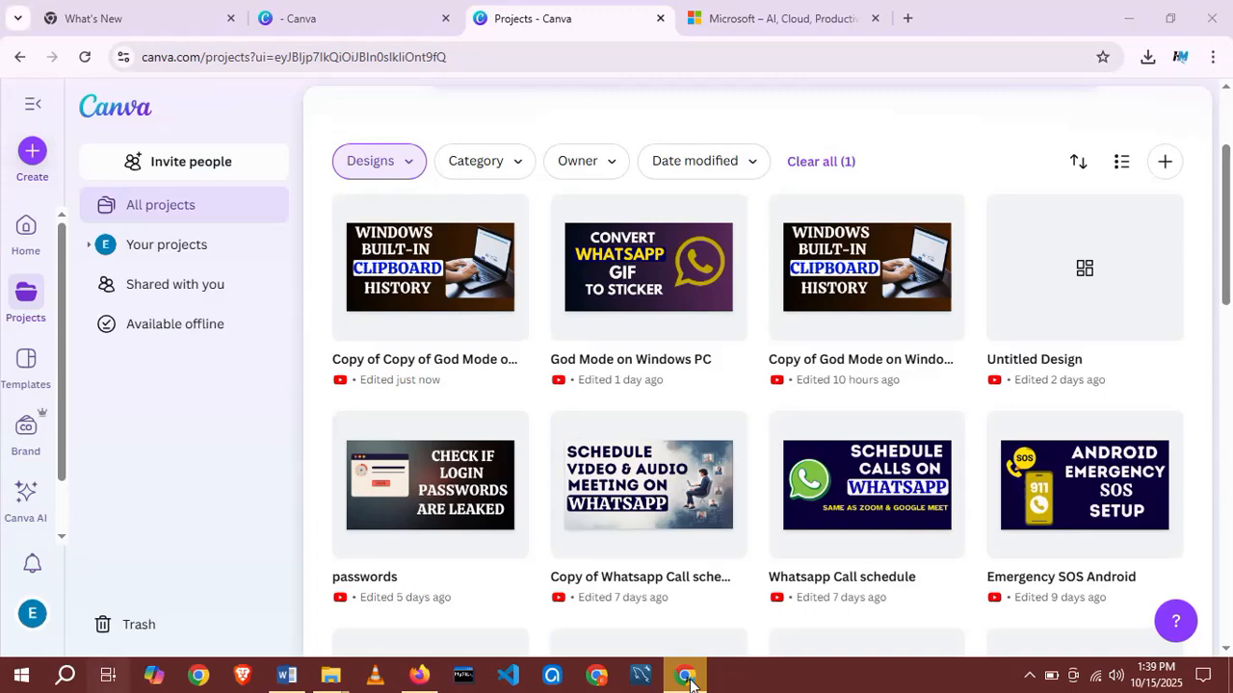
# Step: Switch to Desktop 2 and view YouTube in Brave, followed by the Spotify and Facebook pages in Chrome
pyautogui.click(107, 675)
pyautogui.click(280, 50)
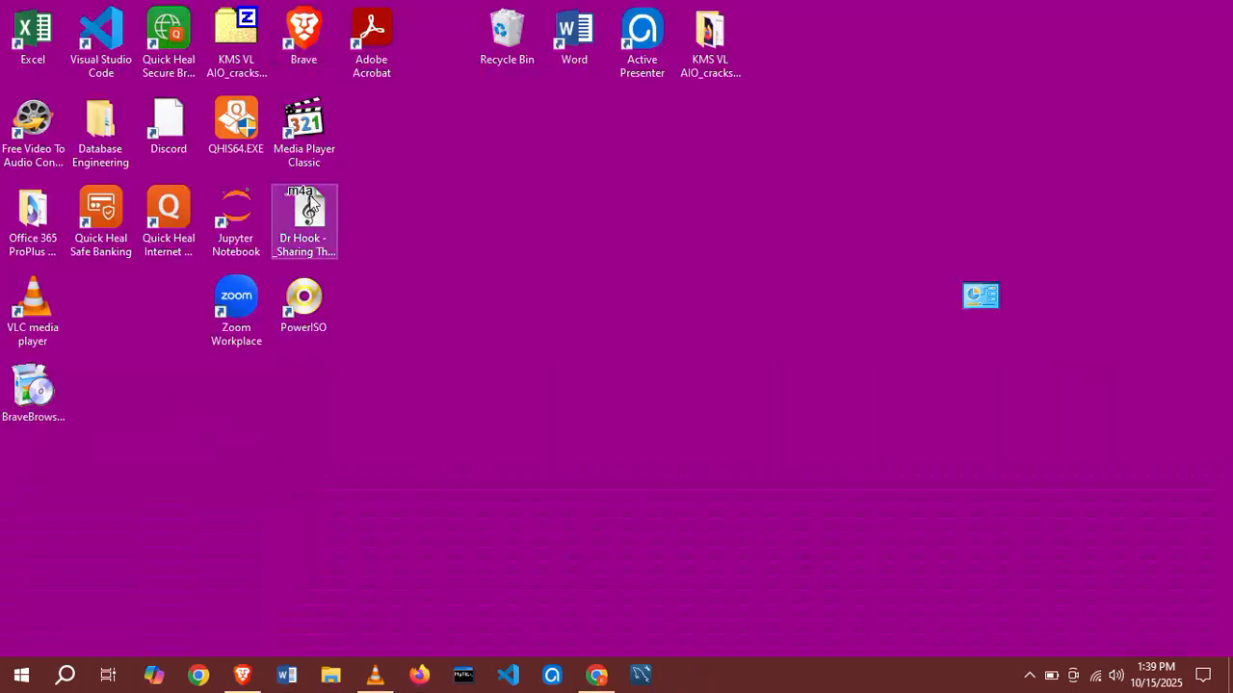
pyautogui.click(246, 674)
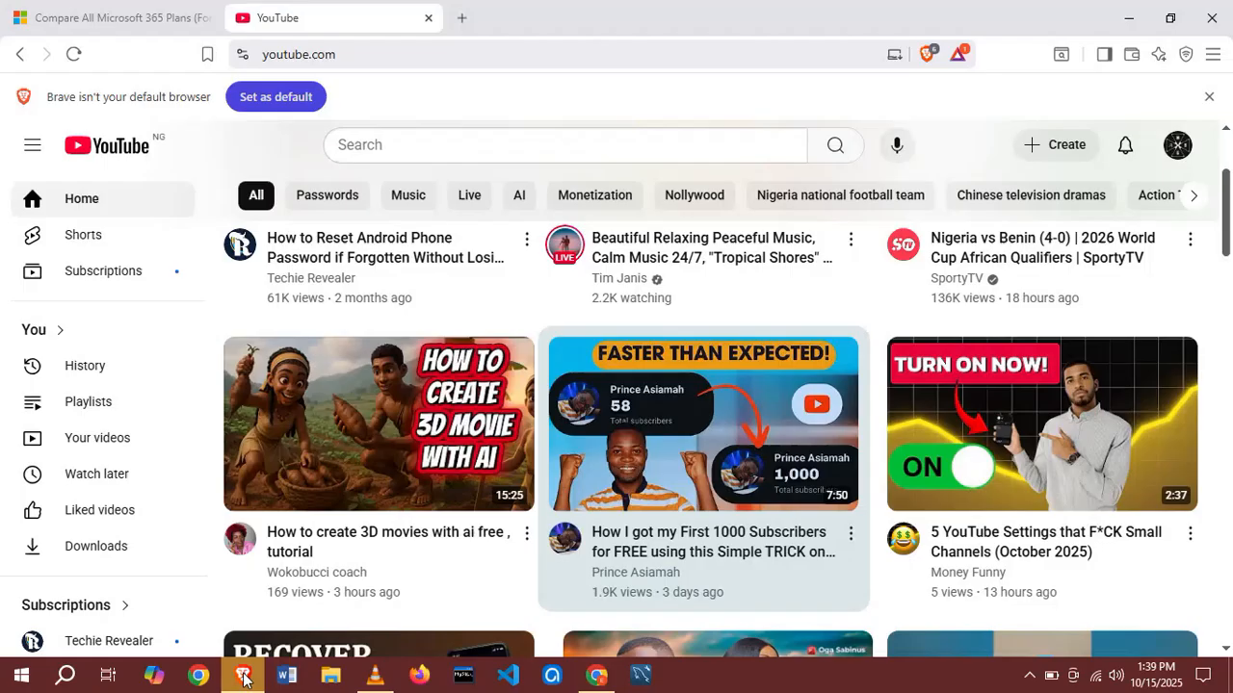
pyautogui.click(597, 678)
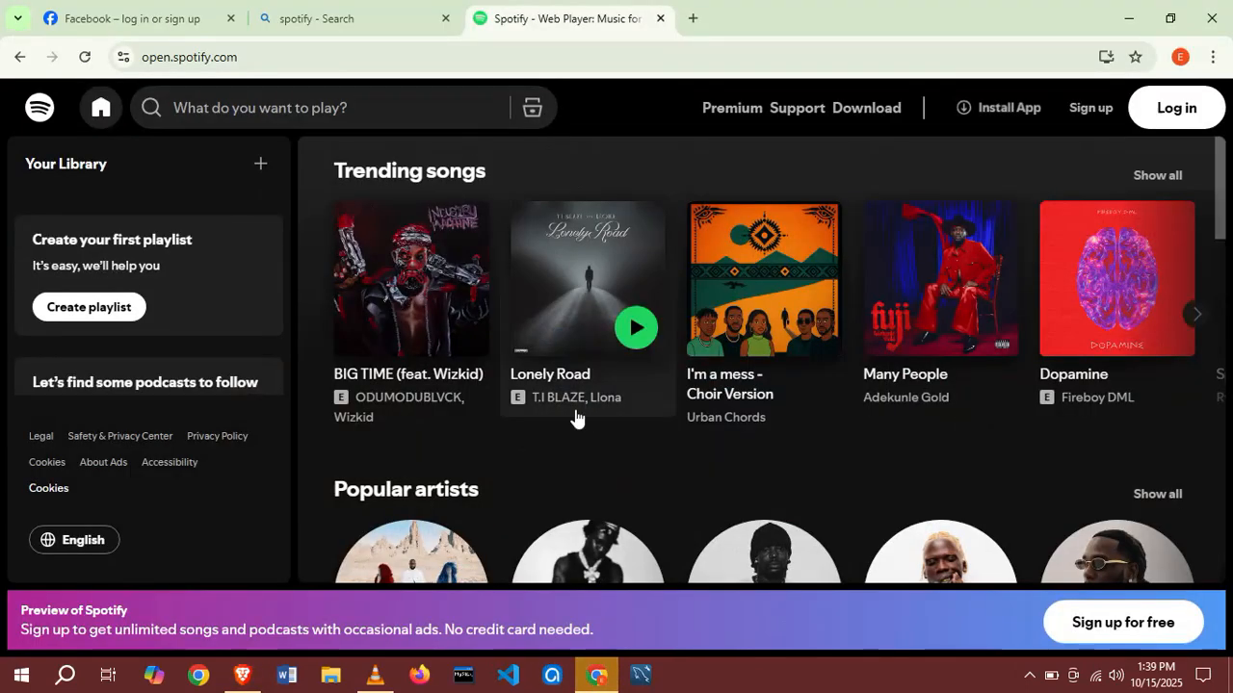
pyautogui.click(117, 13)
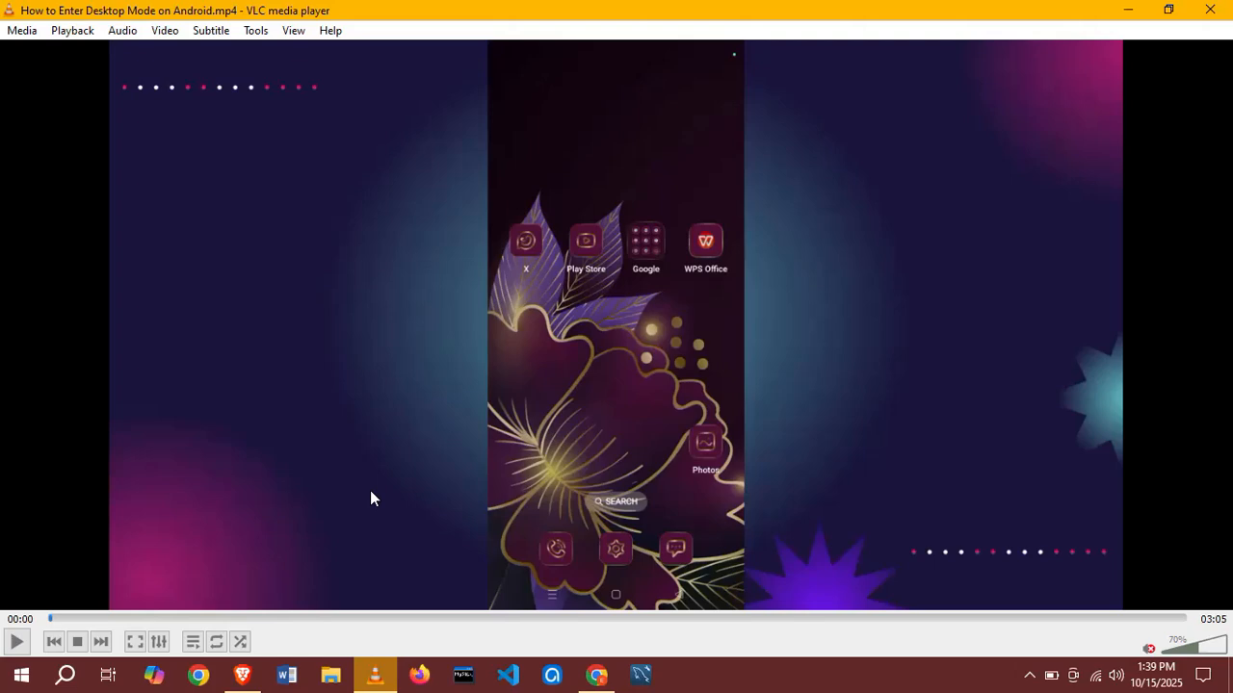
# Step: Minimize the VLC, Chrome and Brave windows on Desktop 2
pyautogui.click(1129, 8)
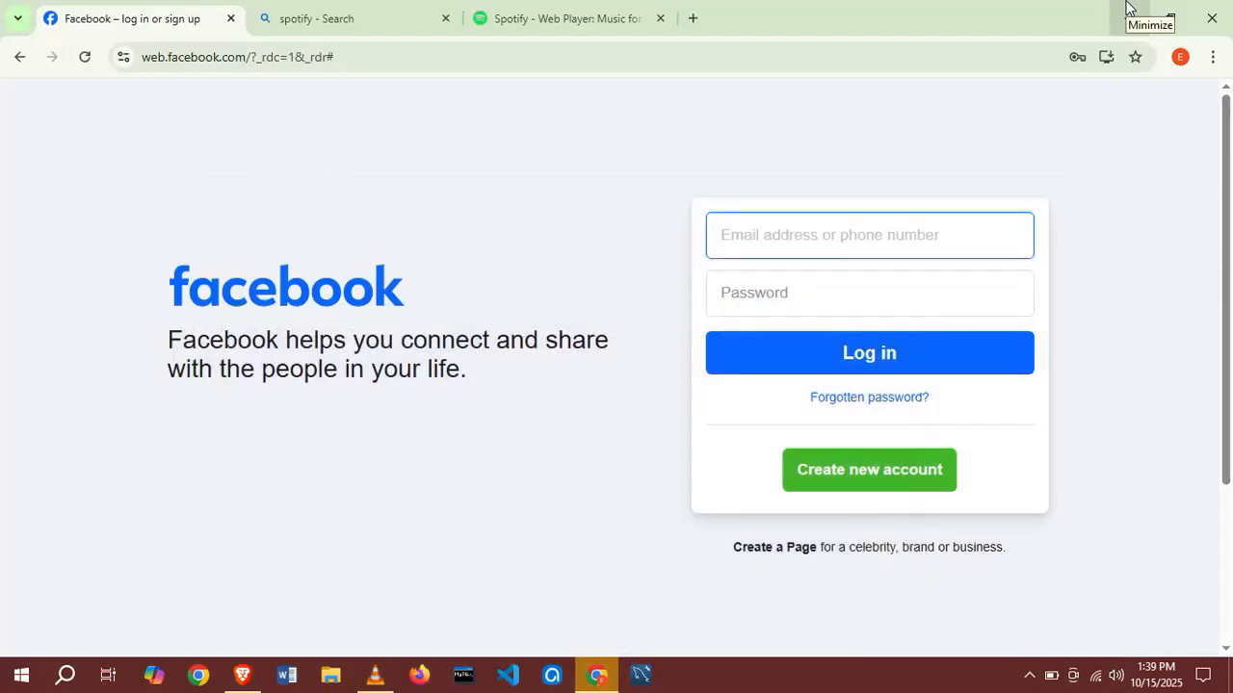
pyautogui.click(1130, 8)
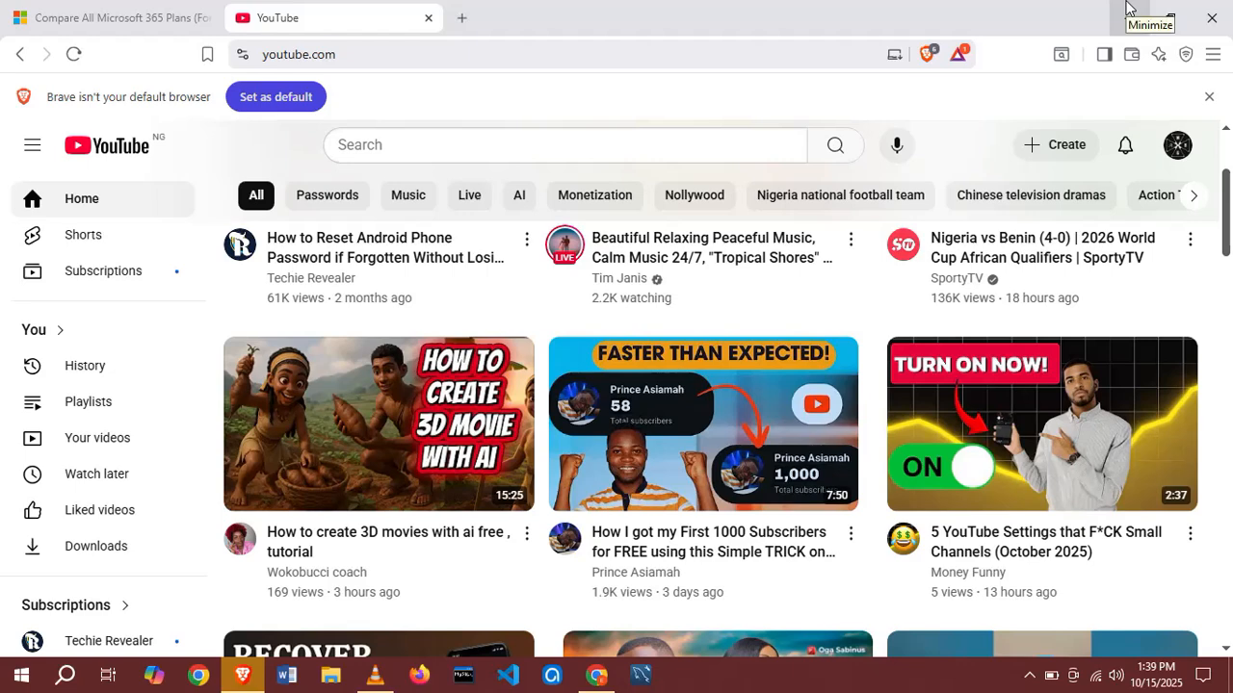
pyautogui.click(1129, 8)
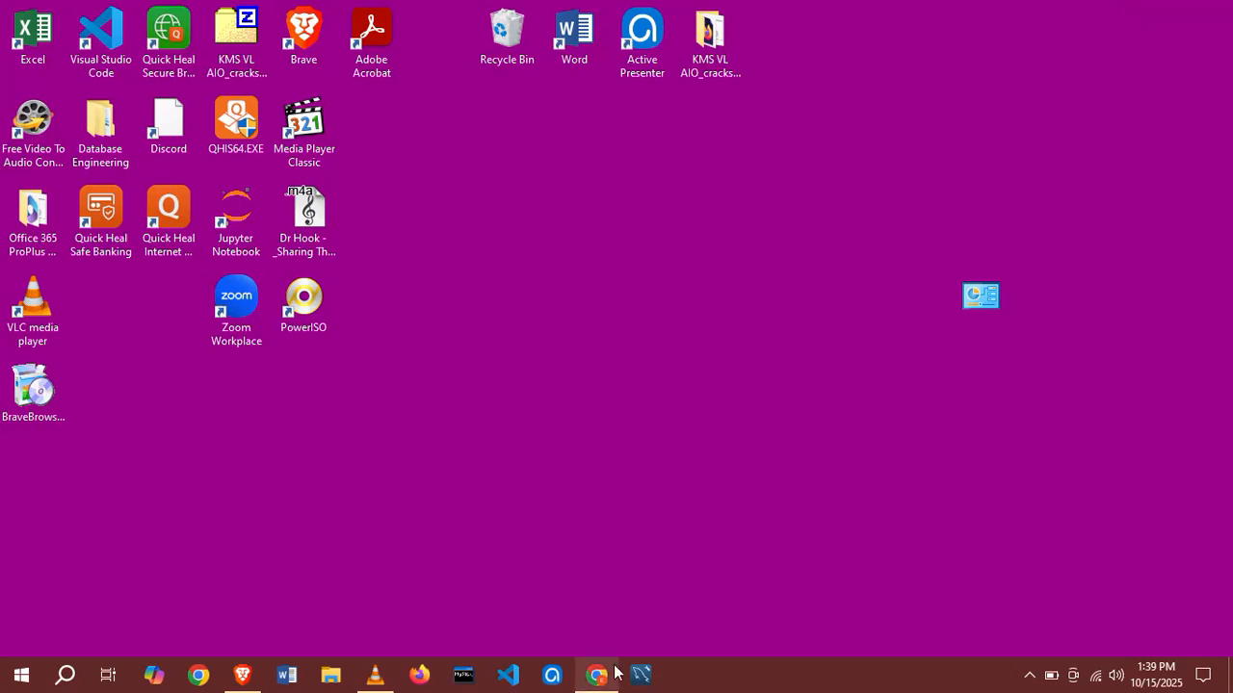
# Step: Restore Chrome on the Spotify page, the Brave window with YouTube, and the VLC video window
pyautogui.moveTo(596, 679)
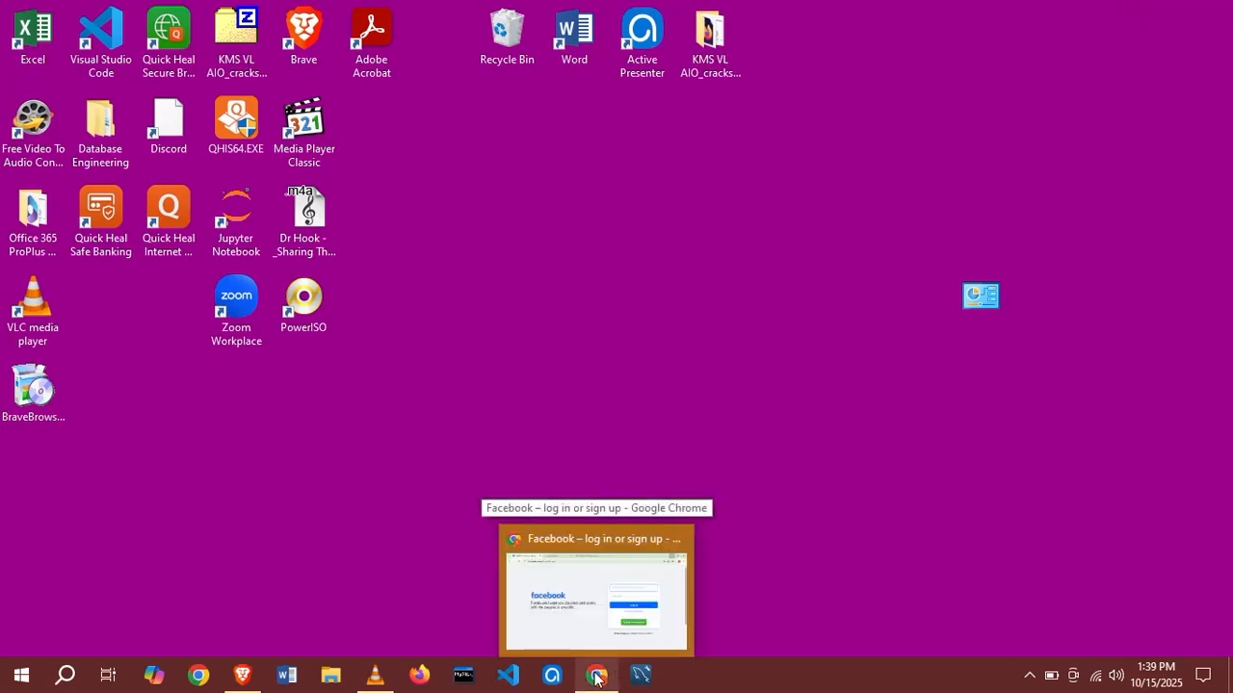
pyautogui.click(596, 679)
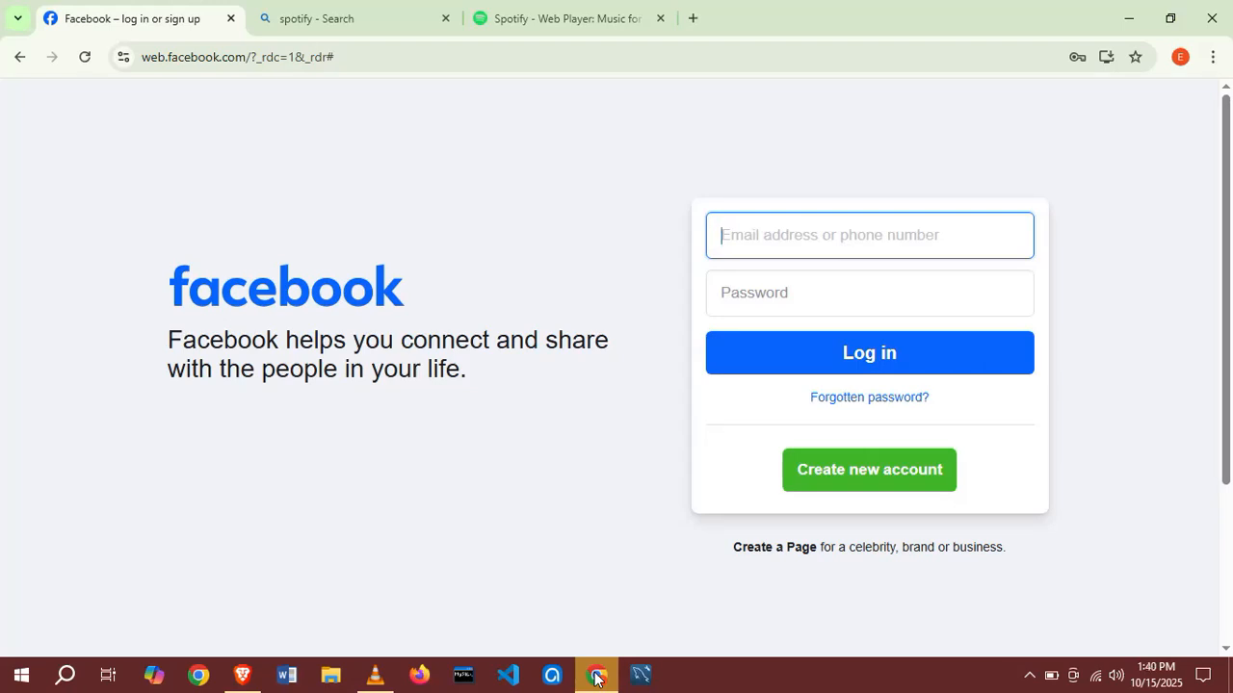
pyautogui.click(514, 7)
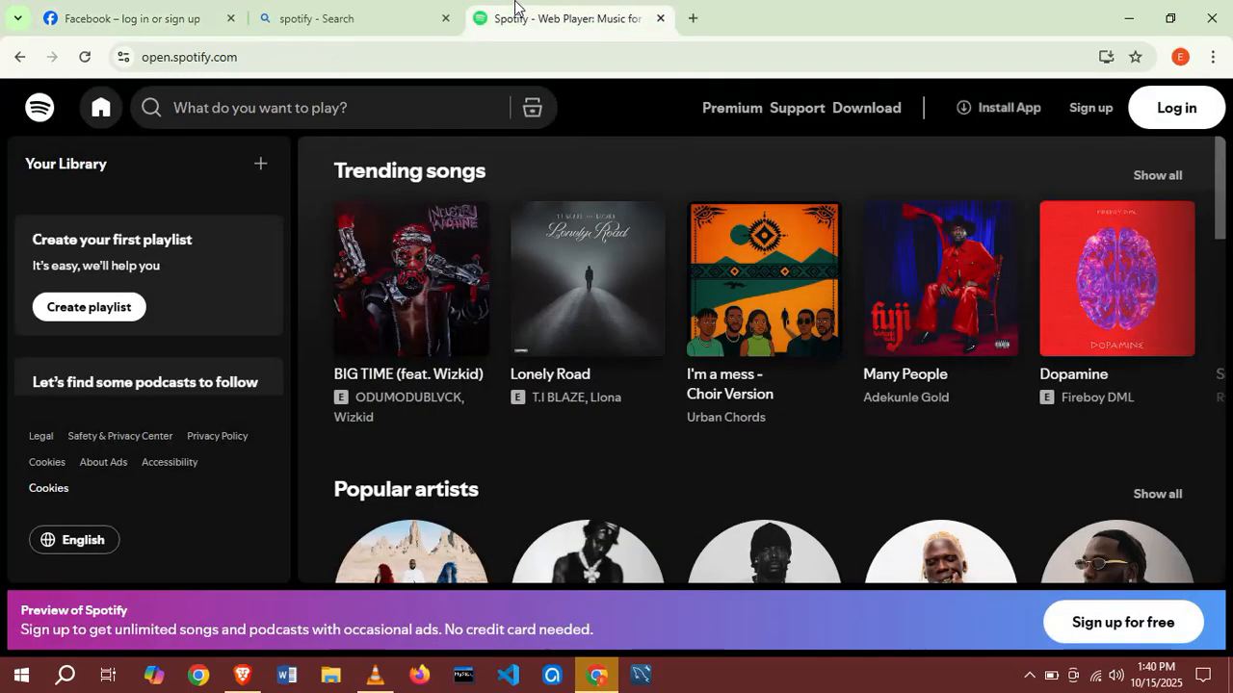
pyautogui.click(236, 685)
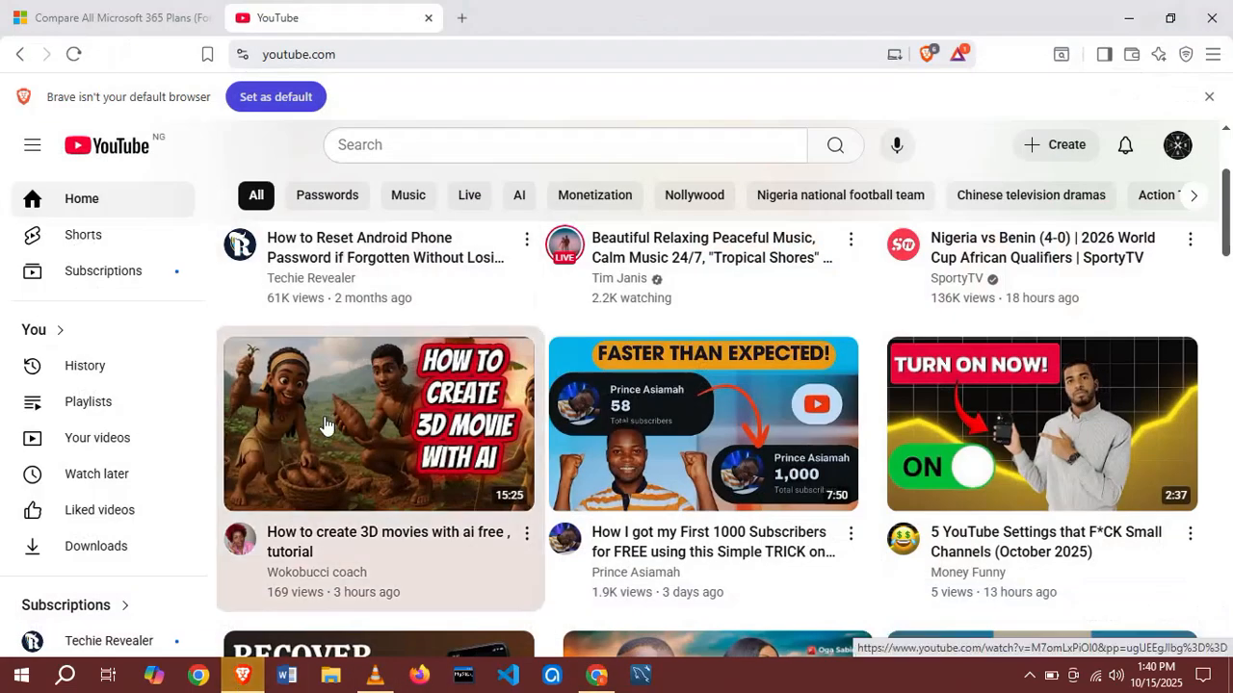
pyautogui.click(373, 678)
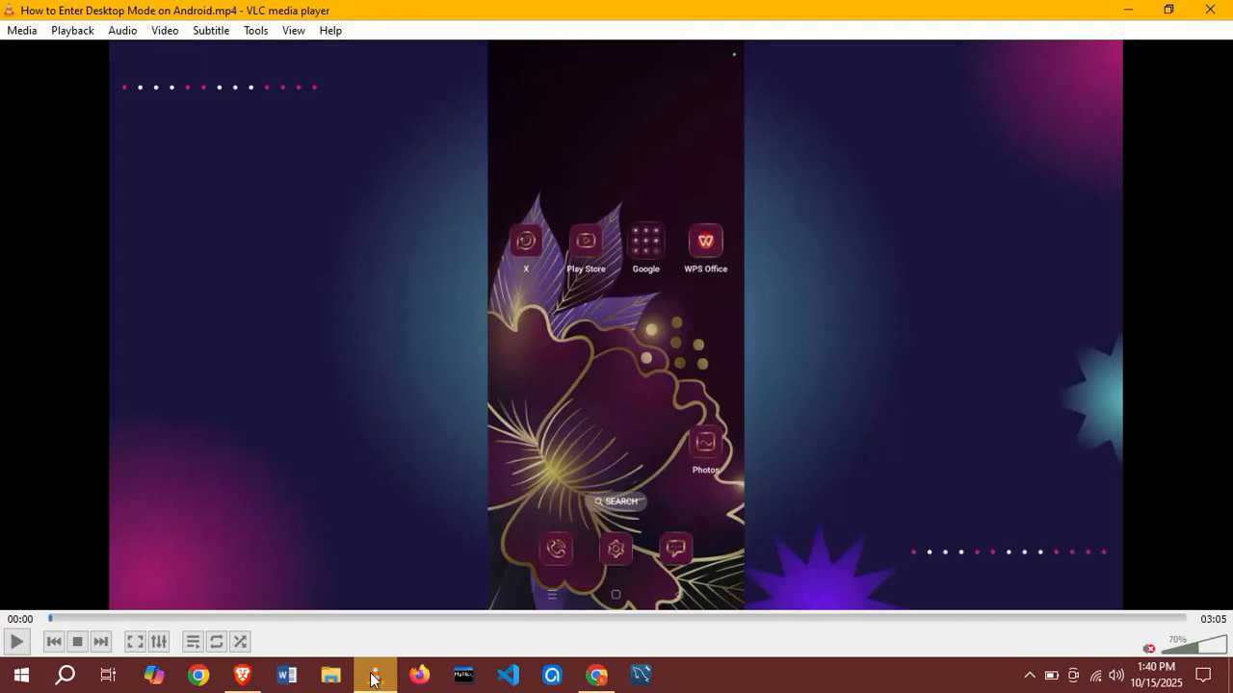
# Step: Return to Desktop 1 and bring up Firefox, the Howto Maison folder and the blank Word document
pyautogui.click(107, 675)
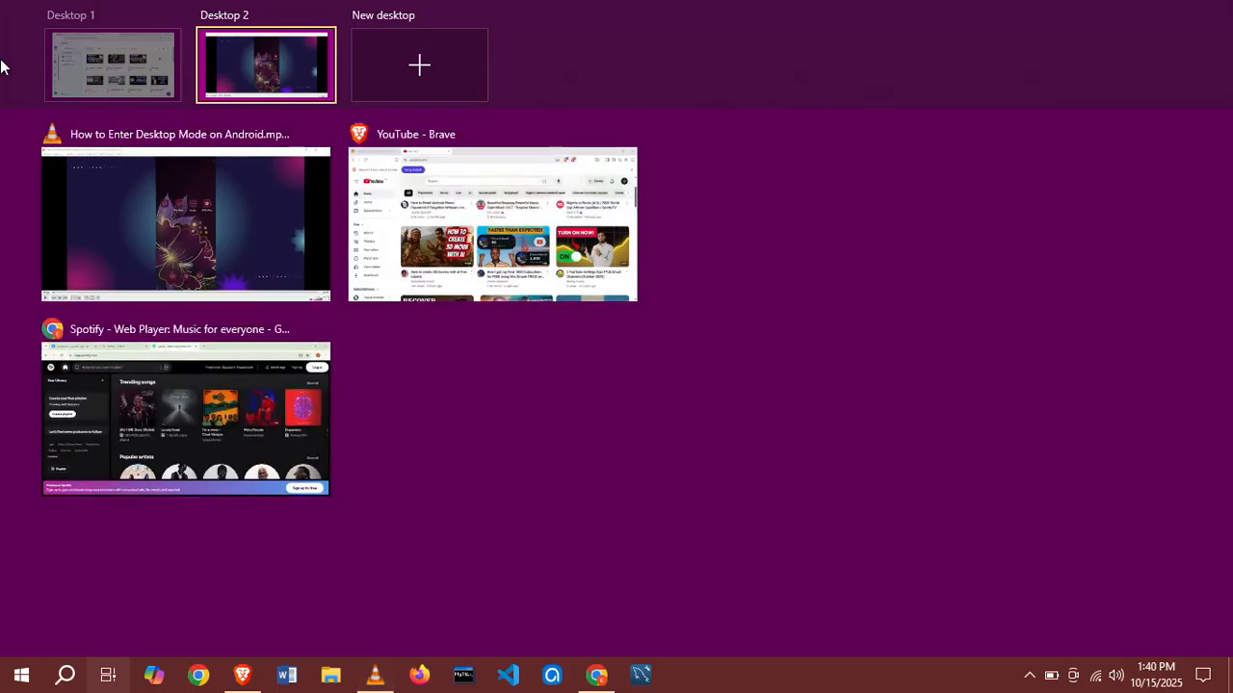
pyautogui.click(85, 43)
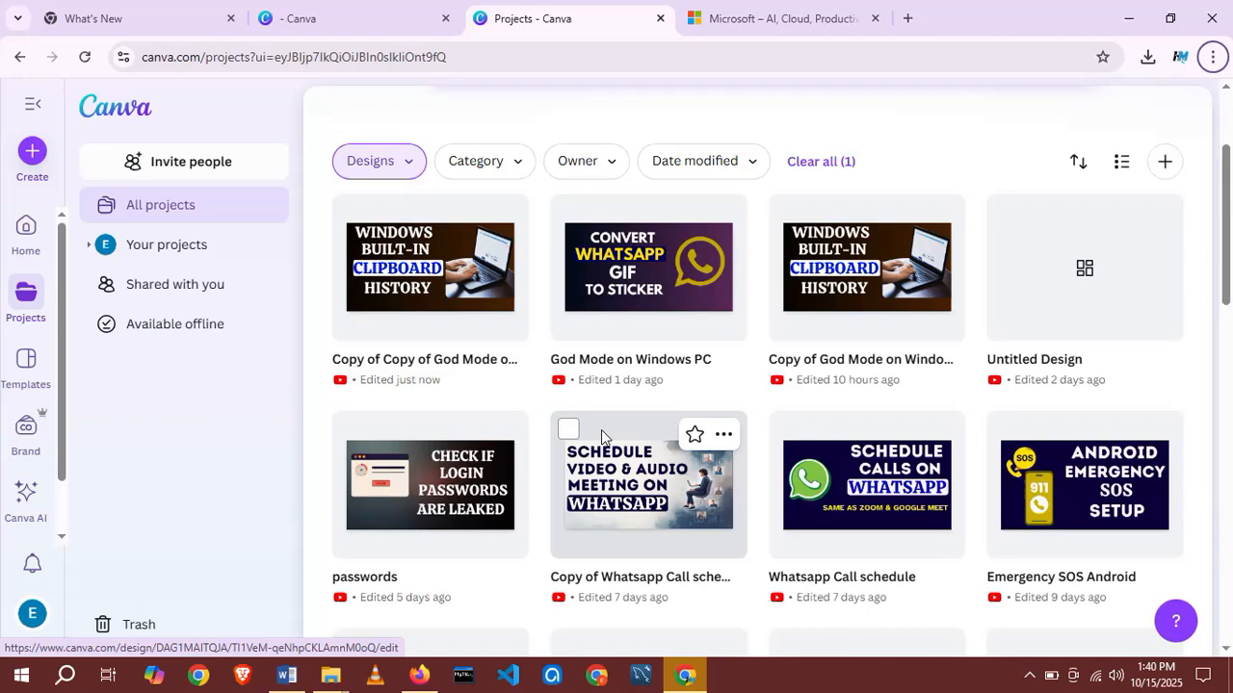
pyautogui.moveTo(419, 672)
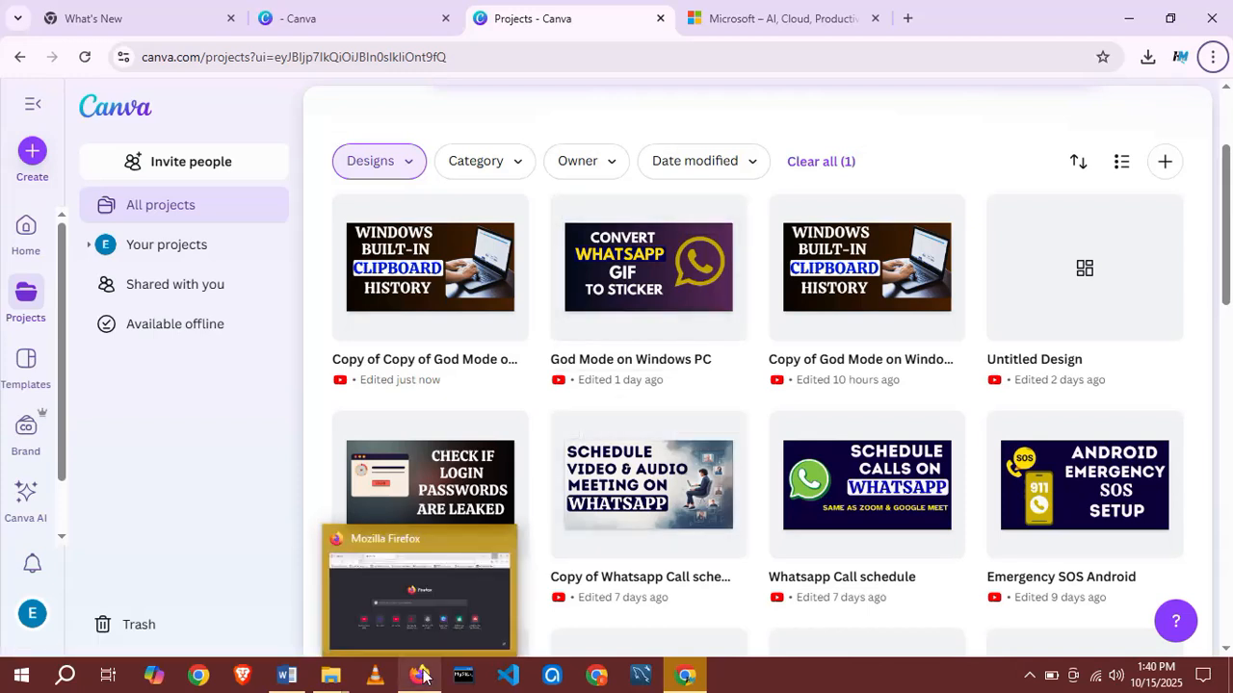
pyautogui.click(412, 620)
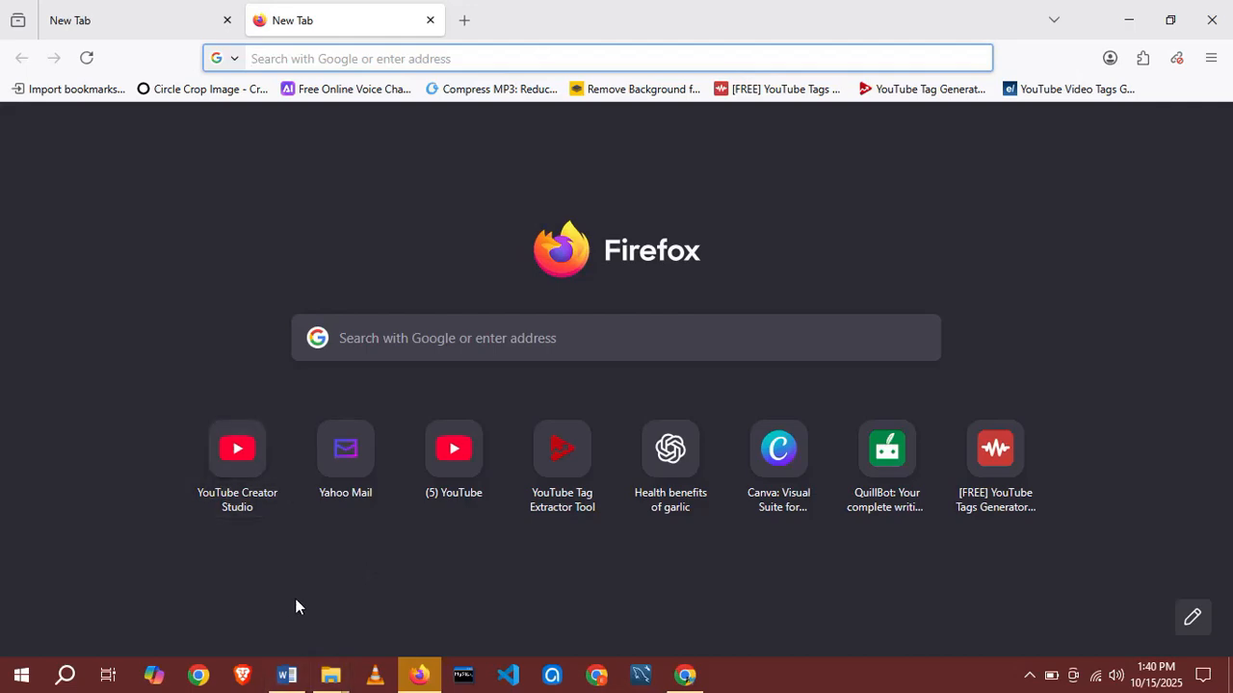
pyautogui.click(331, 676)
pyautogui.click(262, 622)
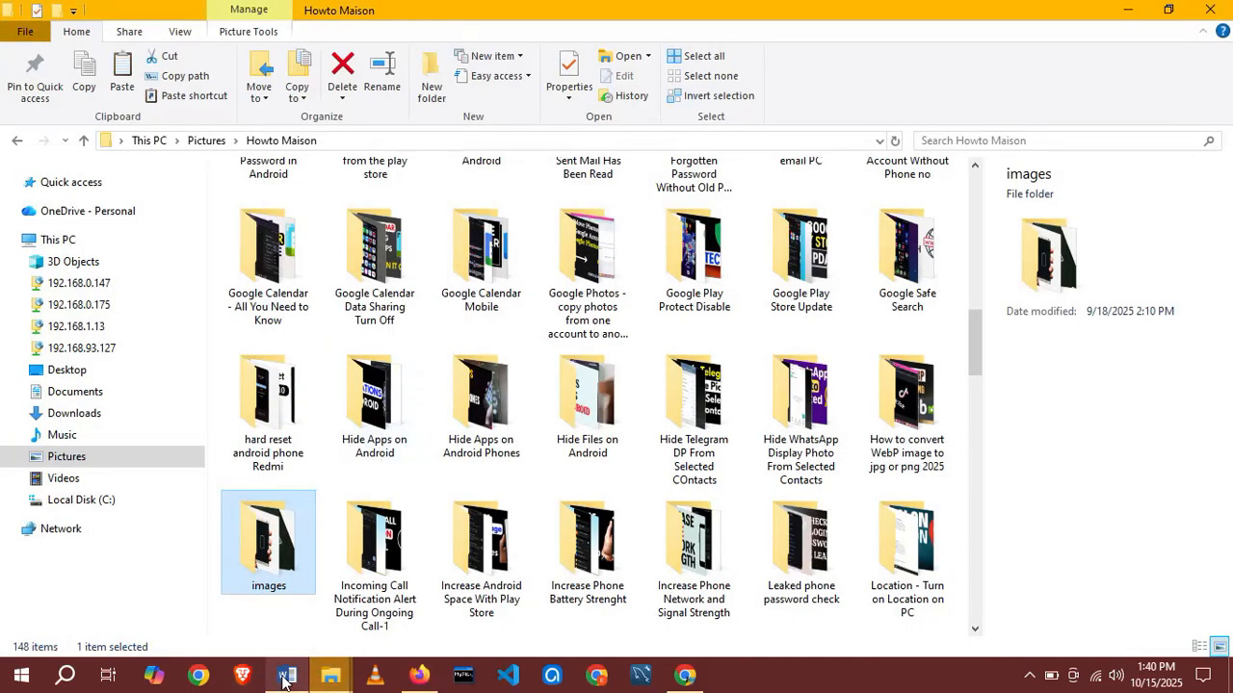
pyautogui.click(302, 605)
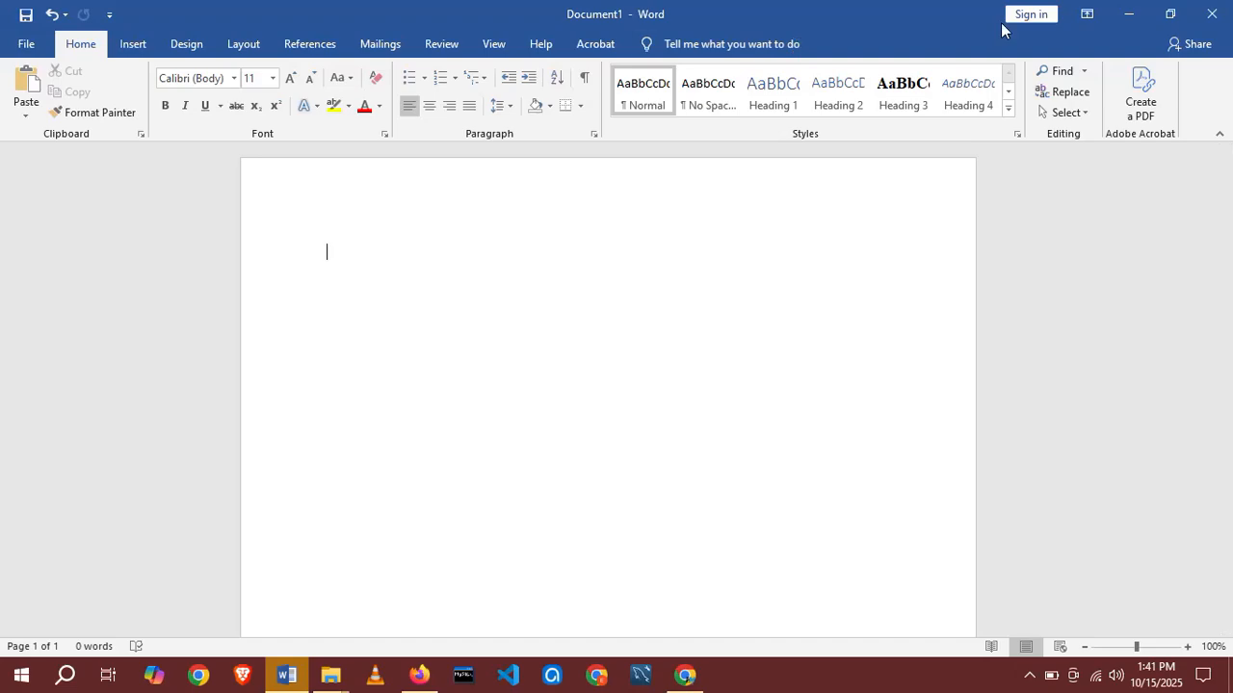
# Step: Minimize all the open windows on Desktop 1, including Word, File Explorer, Firefox and Chrome
pyautogui.click(1125, 19)
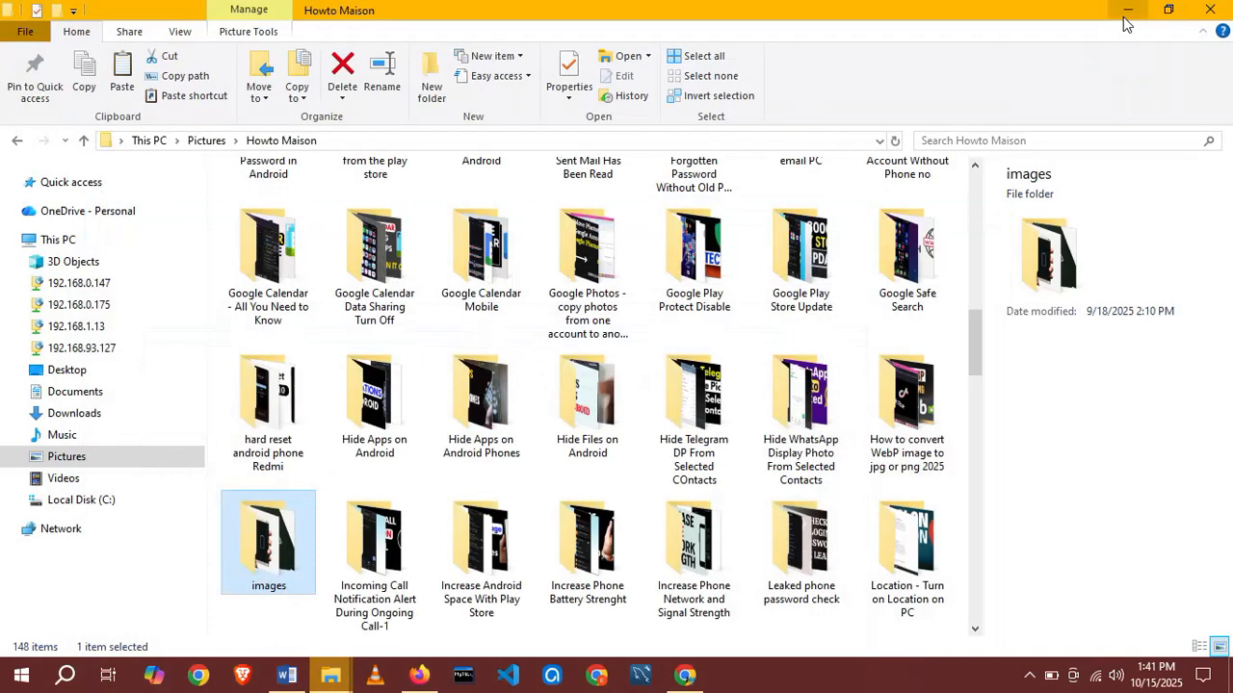
pyautogui.click(1123, 16)
pyautogui.click(1123, 16)
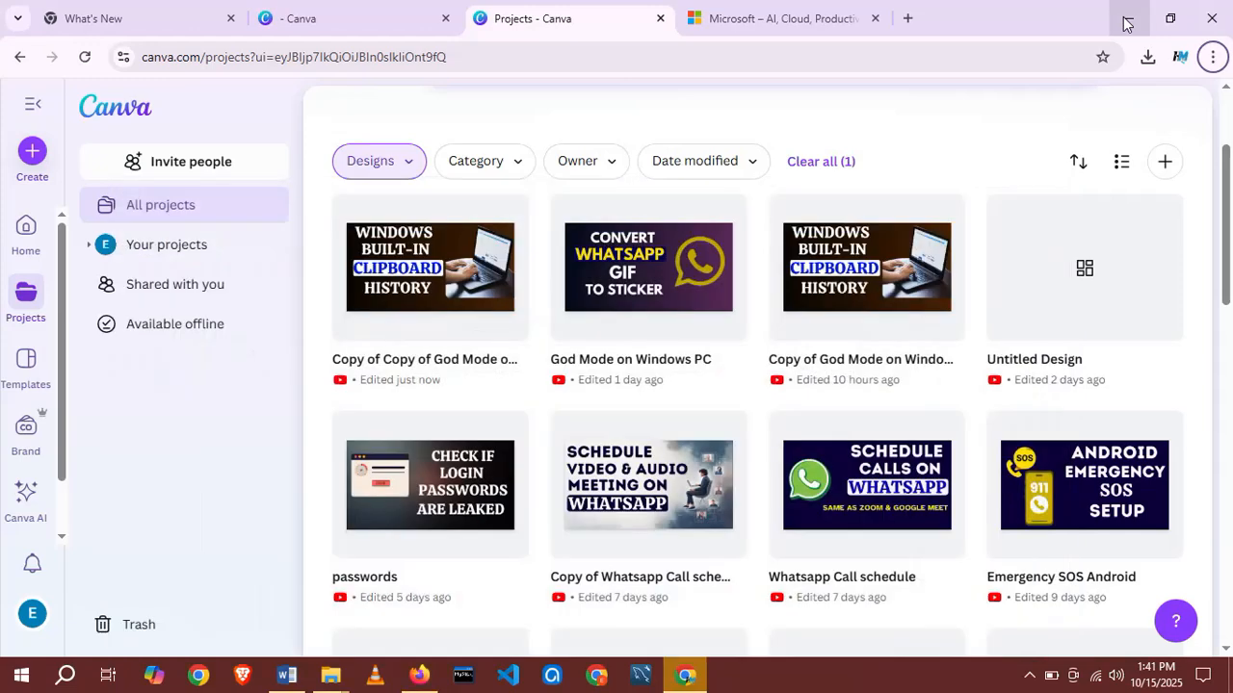
pyautogui.click(1123, 16)
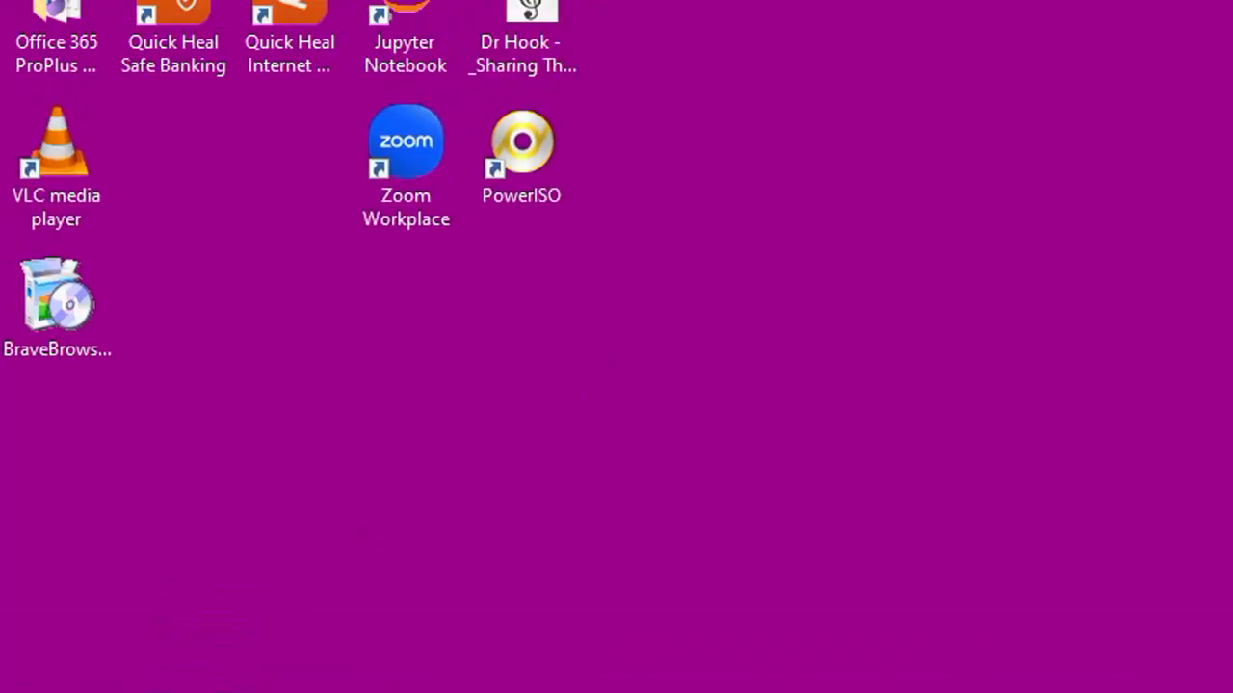
# Step: Preview Desktop 2's windows in Task View, create a third virtual desktop and switch to it
pyautogui.click(214, 664)
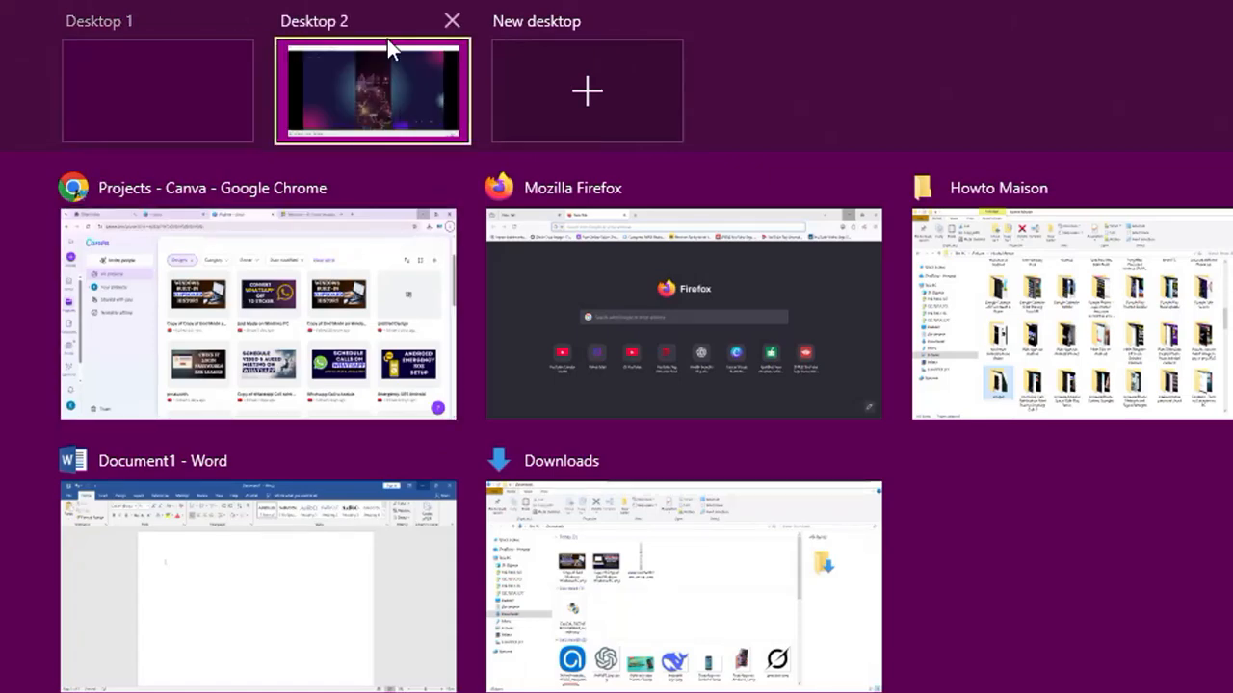
pyautogui.moveTo(378, 64)
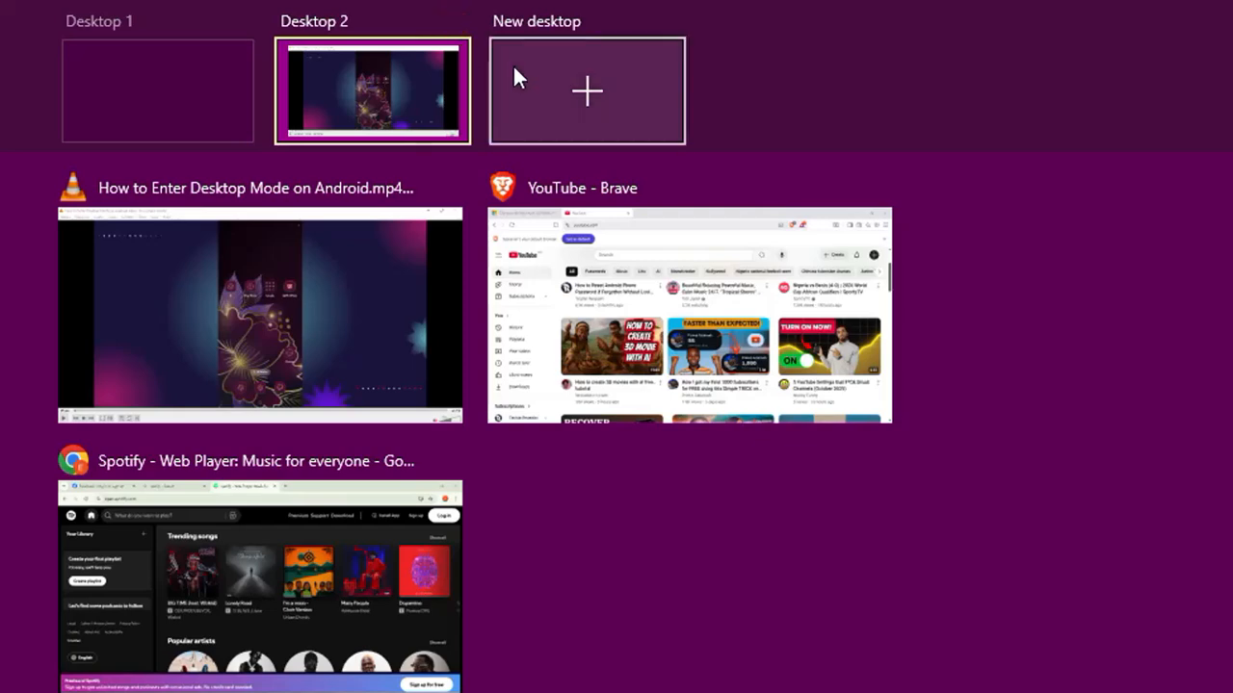
pyautogui.click(566, 115)
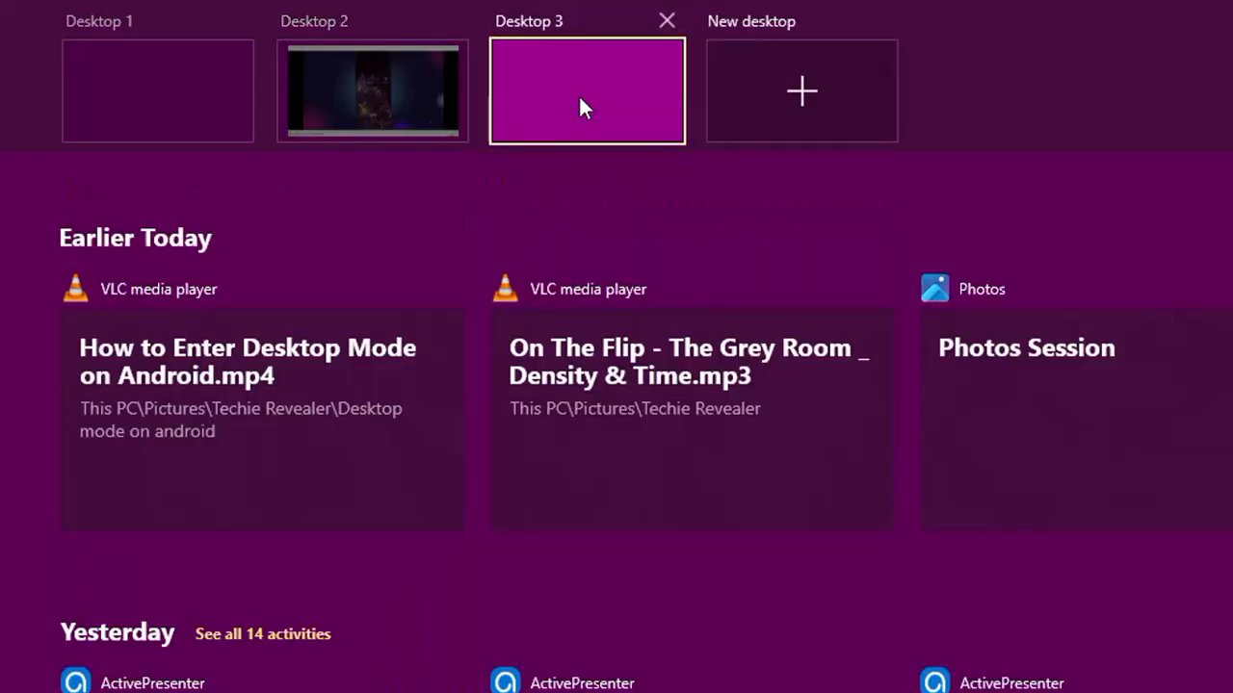
pyautogui.click(579, 94)
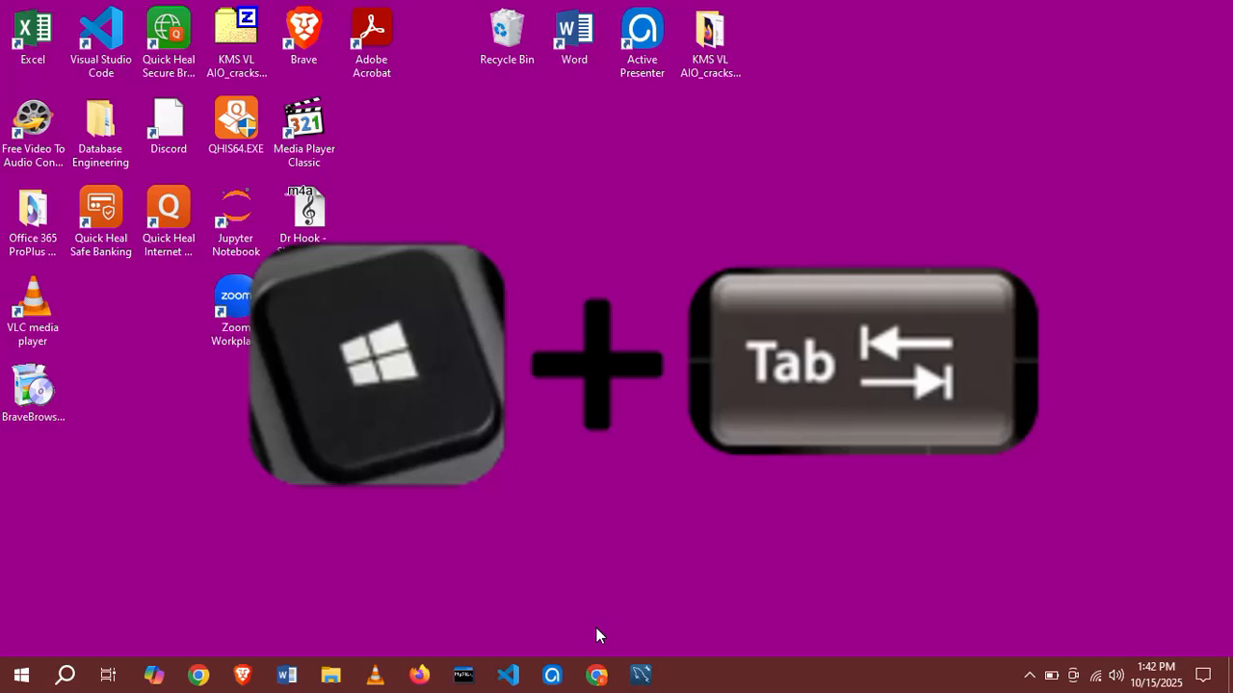
# Step: Use Task View to switch from Desktop 3 to Desktop 2, and from there to Desktop 1
pyautogui.press('super+Tab')
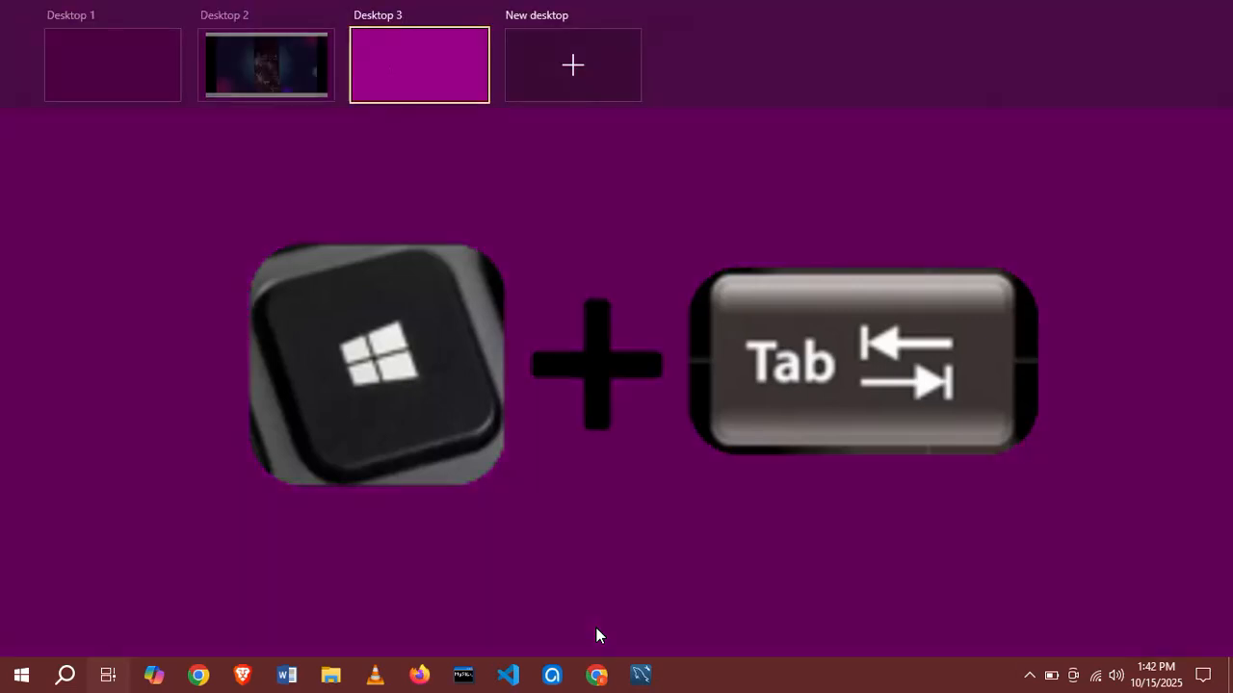
pyautogui.press('Escape')
pyautogui.press('super+Tab')
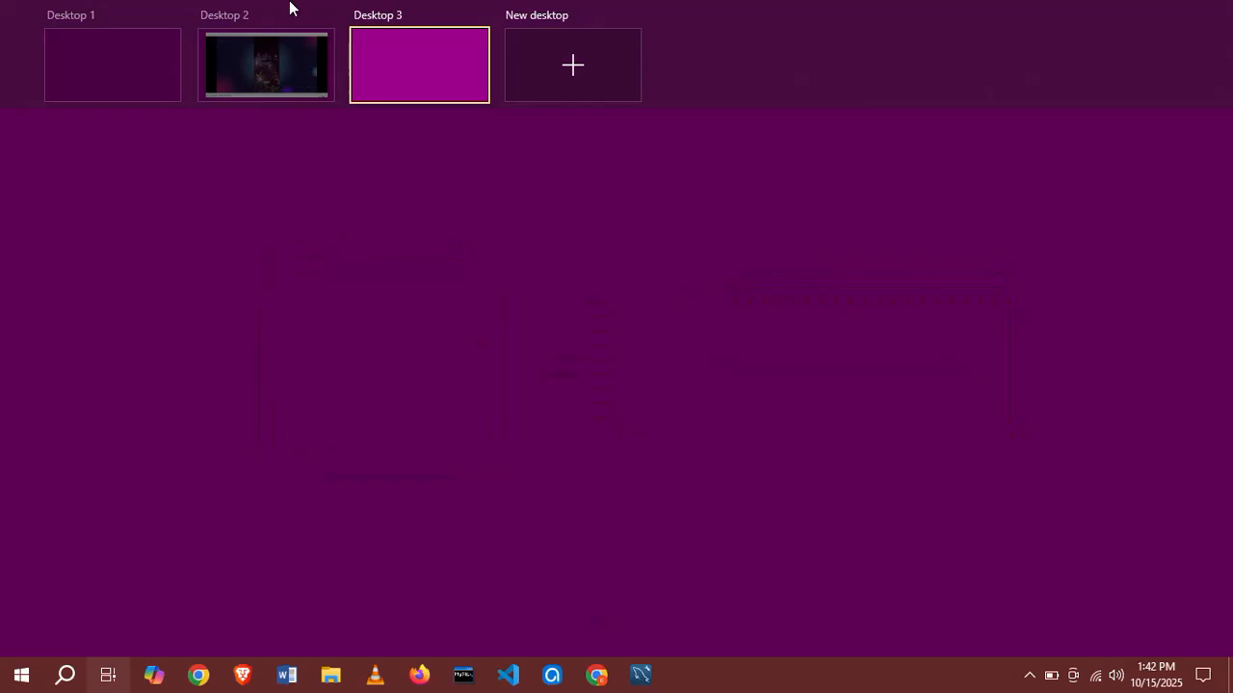
pyautogui.click(244, 42)
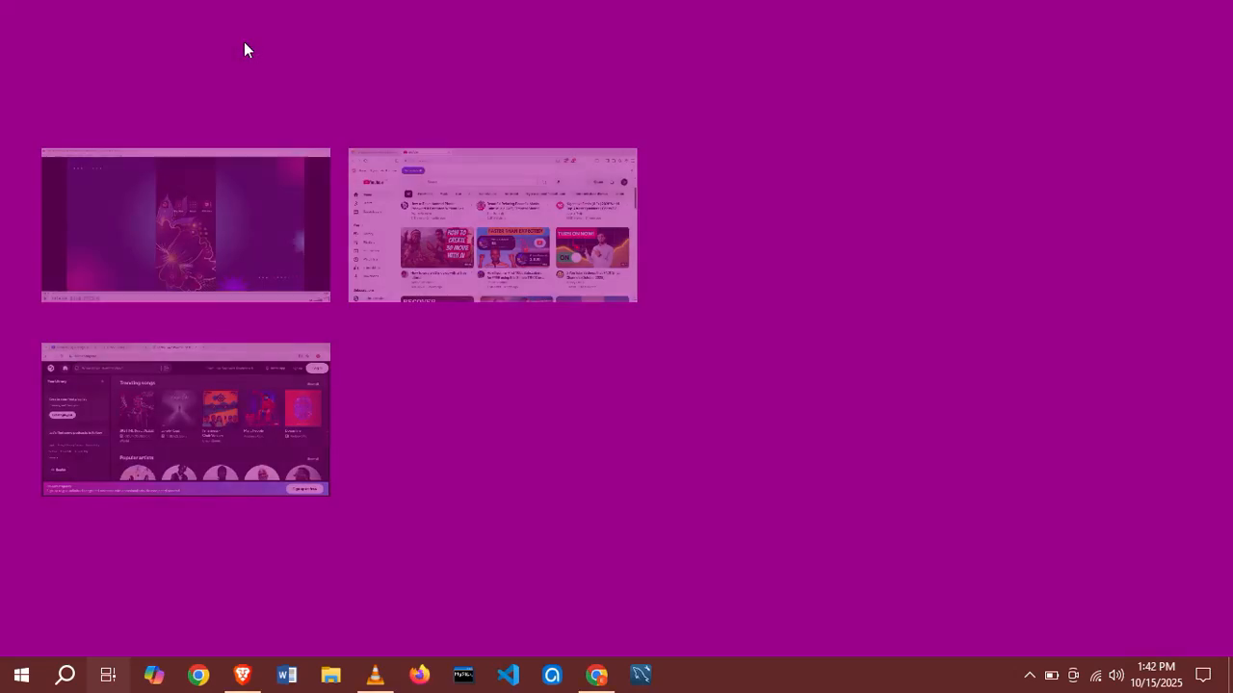
pyautogui.press('super+Tab')
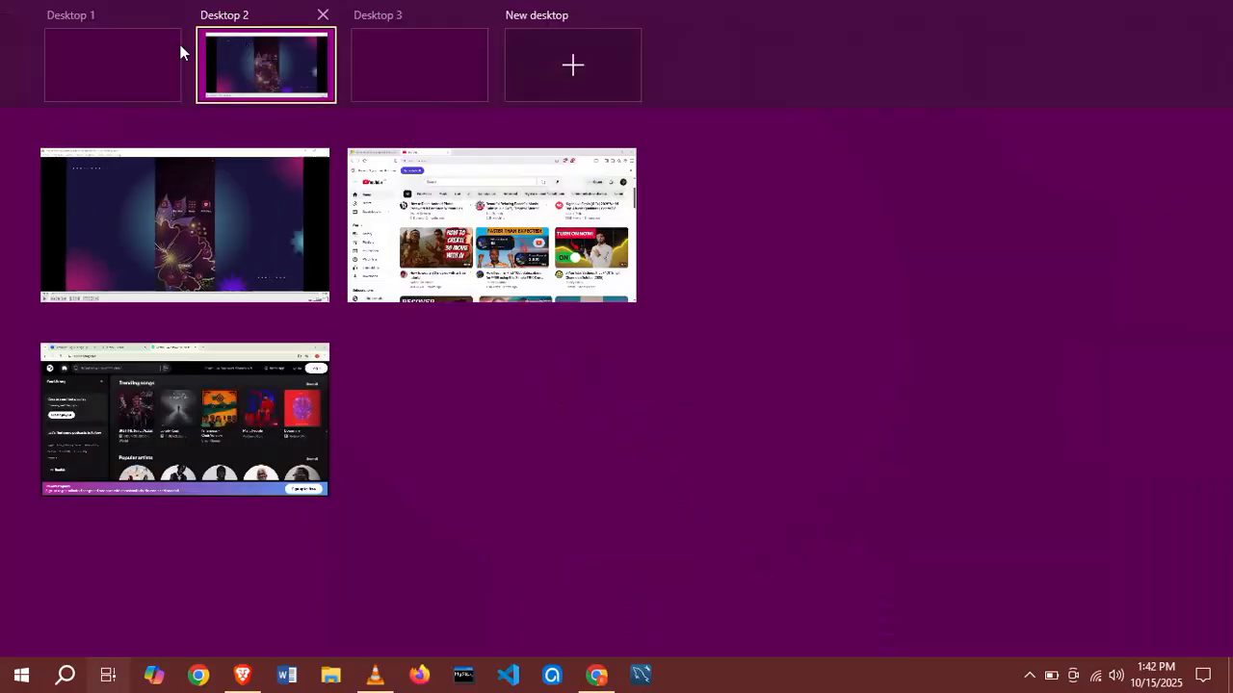
pyautogui.click(142, 51)
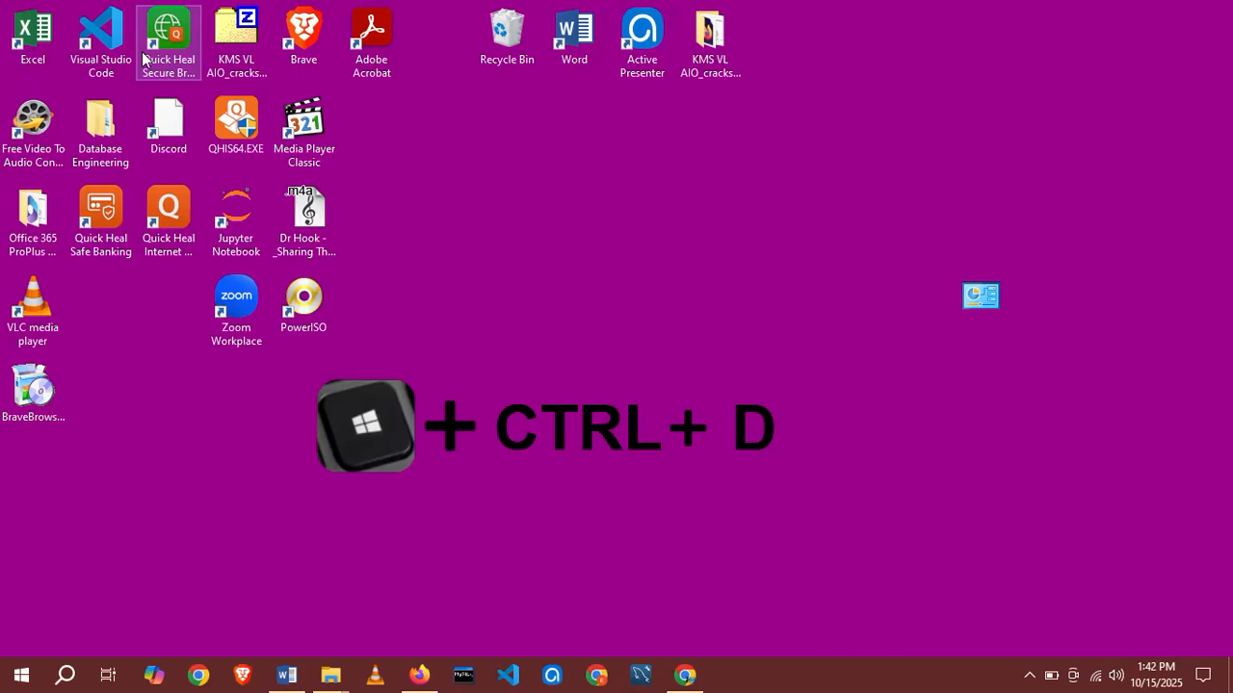
# Step: Create a fourth virtual desktop, and remove Desktop 4 and Desktop 3 in Task View
pyautogui.press('super+ctrl+Right')
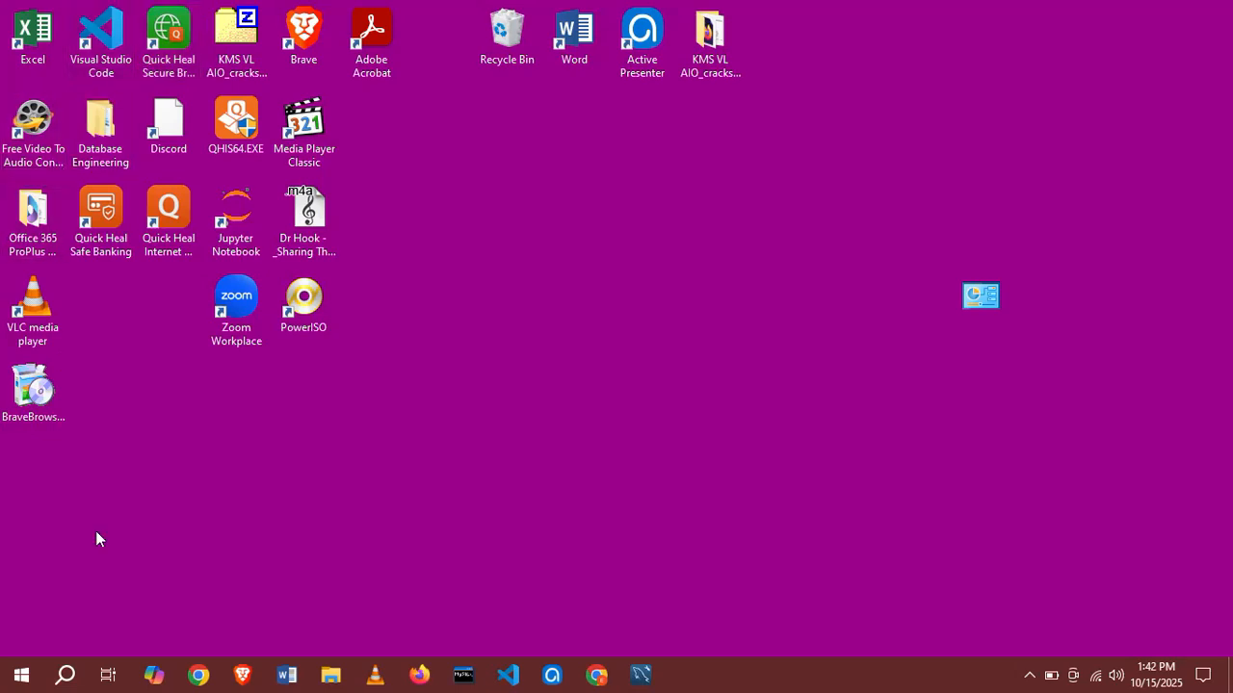
pyautogui.click(108, 675)
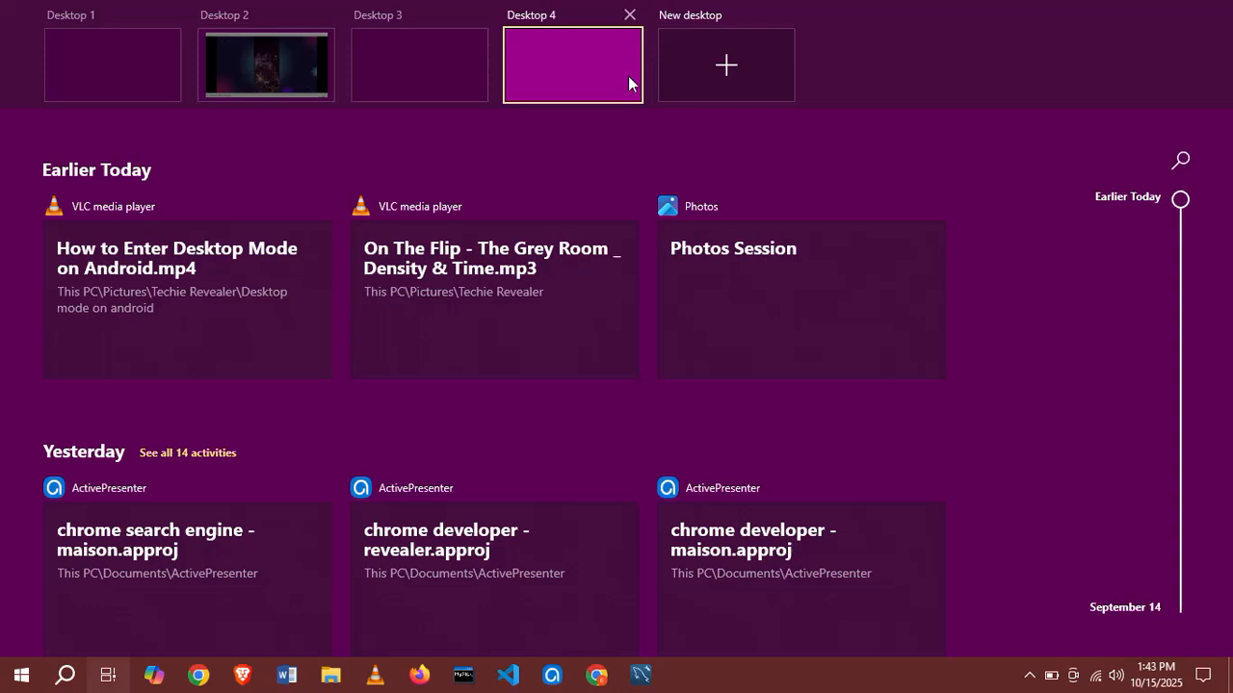
pyautogui.click(630, 15)
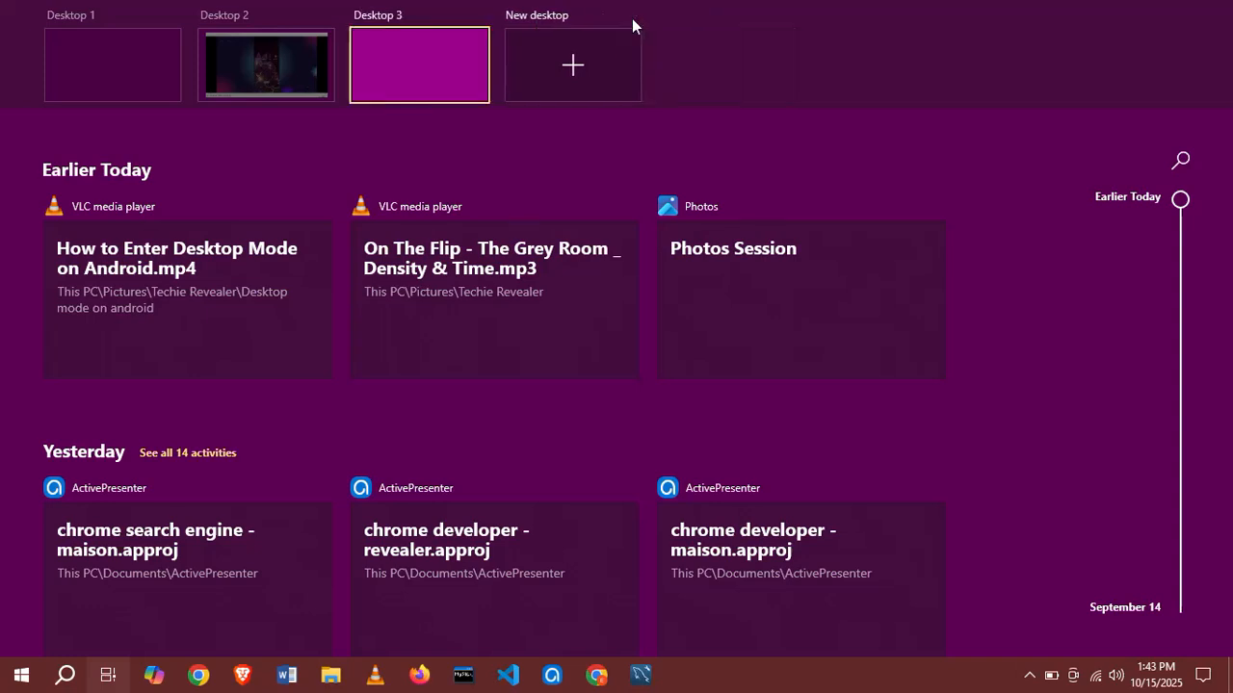
pyautogui.click(476, 16)
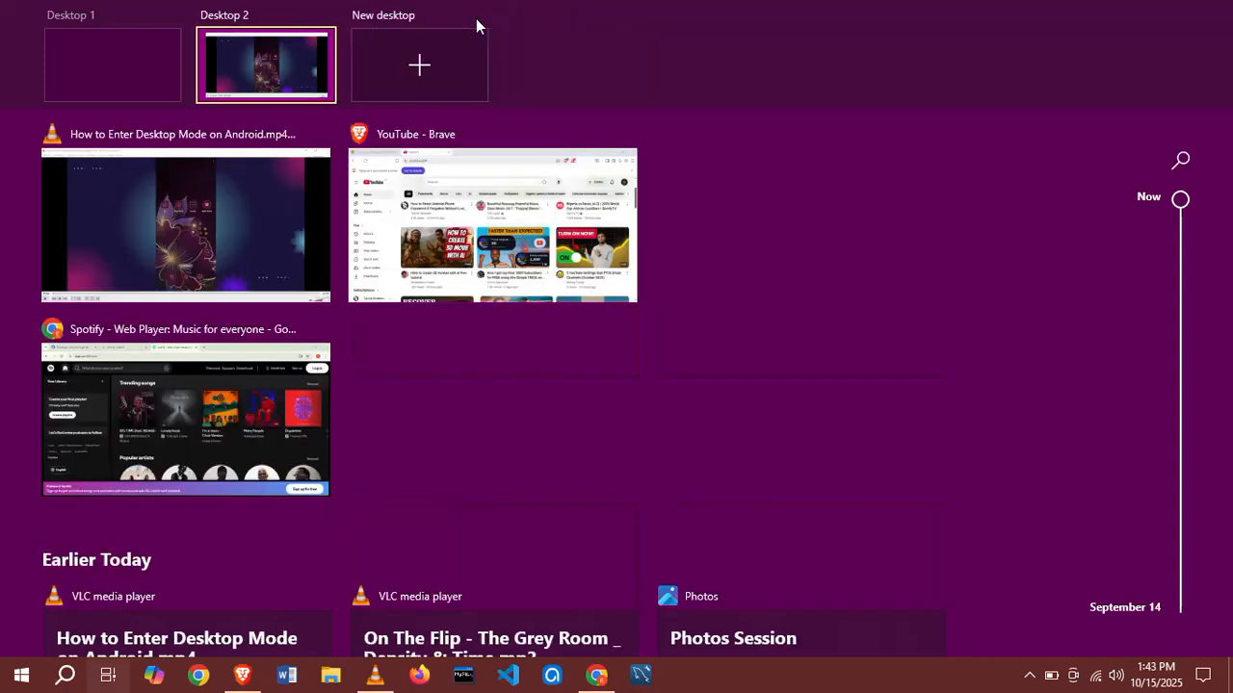
# Step: Switch to Desktop 2 and play the "How to Enter Desktop Mode on Android.mp4" video in VLC
pyautogui.click(271, 64)
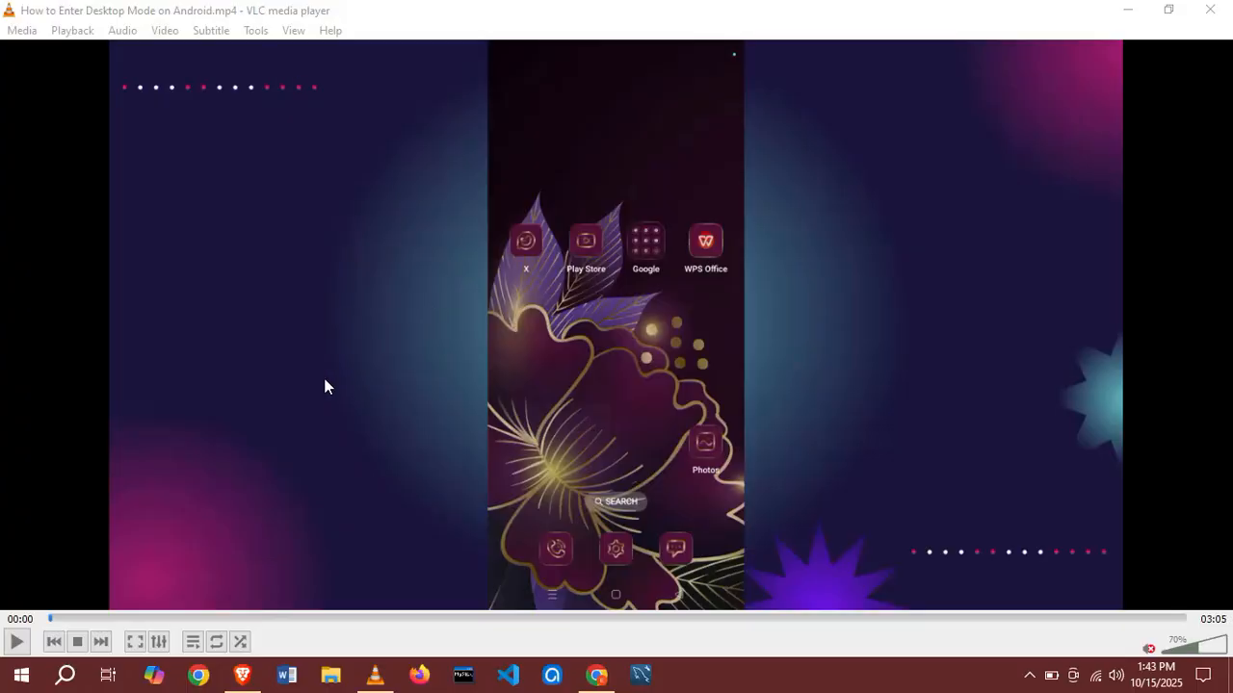
pyautogui.click(14, 652)
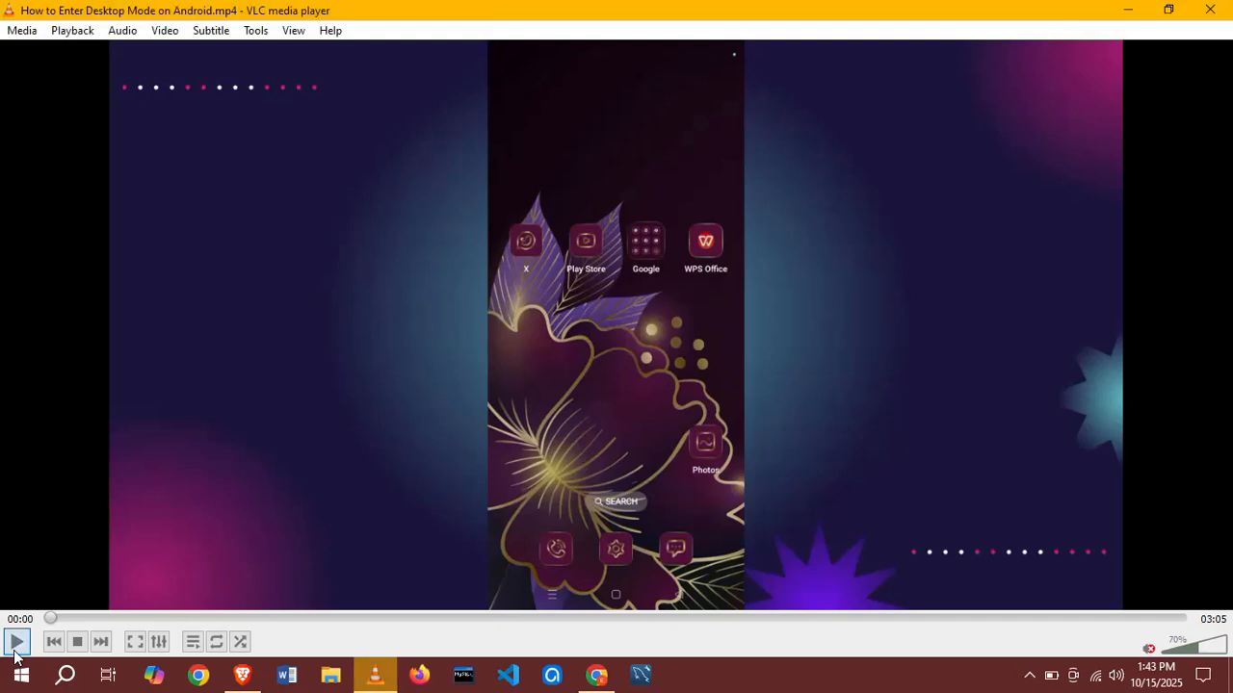
pyautogui.click(15, 651)
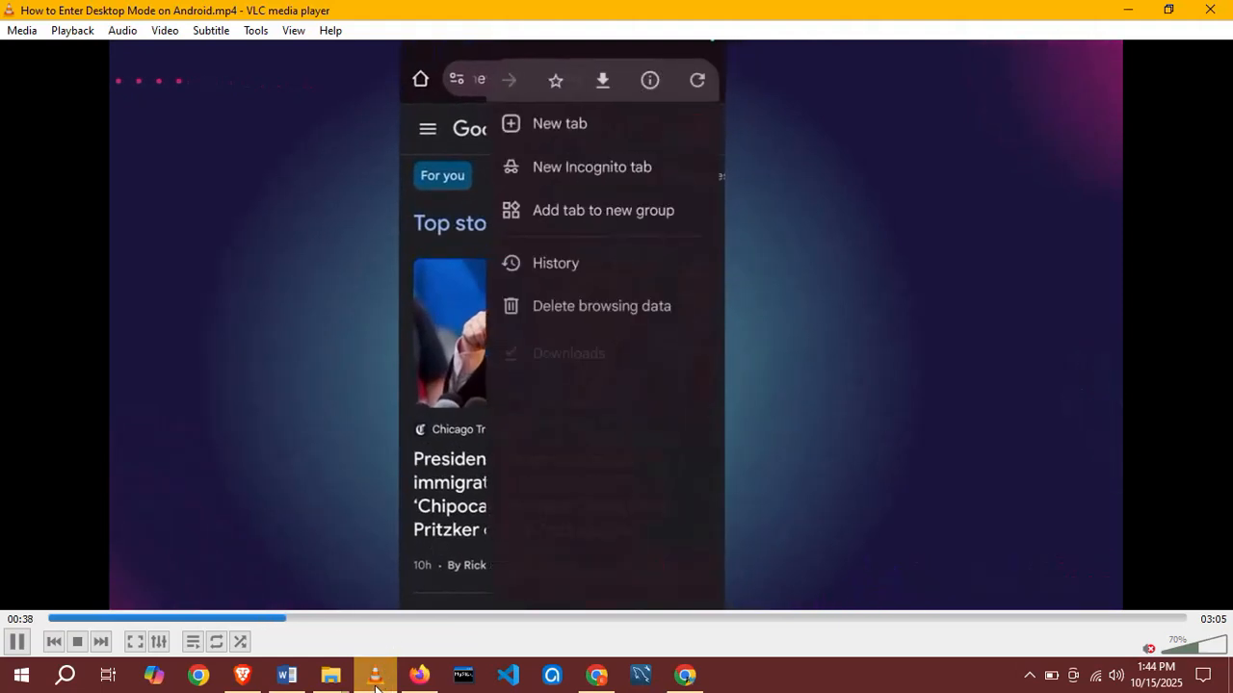
# Step: Open Task View to examine all the windows on the single remaining desktop
pyautogui.click(111, 683)
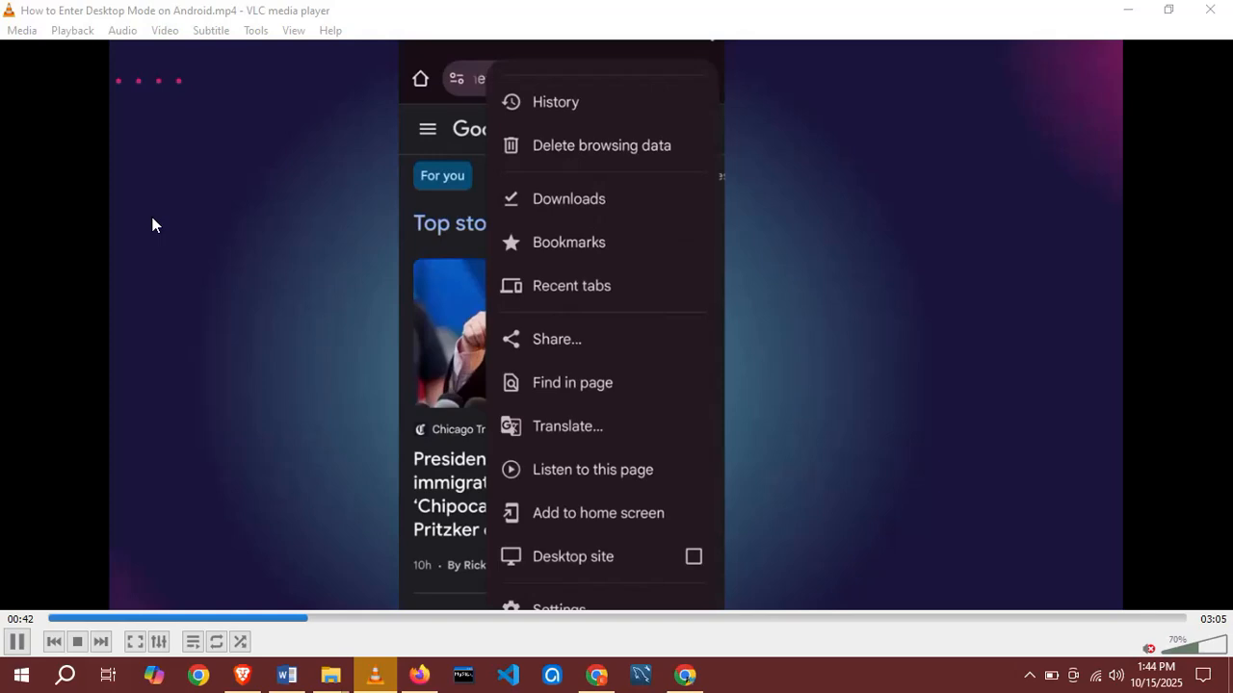
pyautogui.click(109, 677)
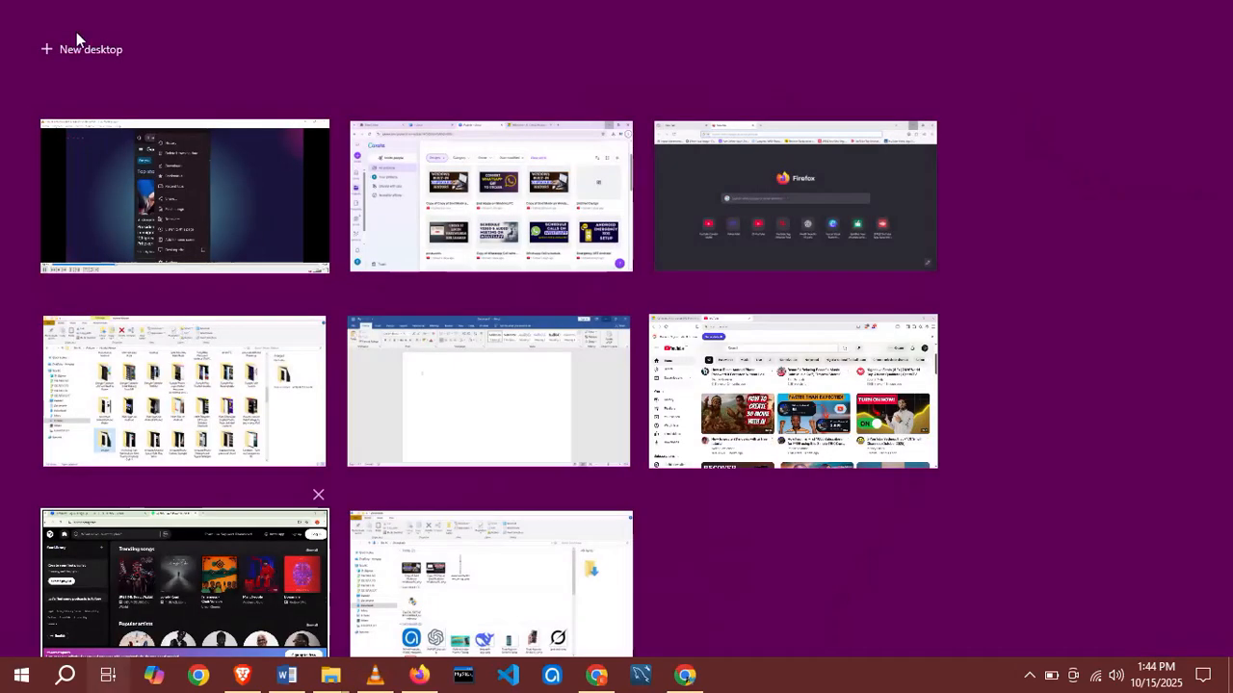